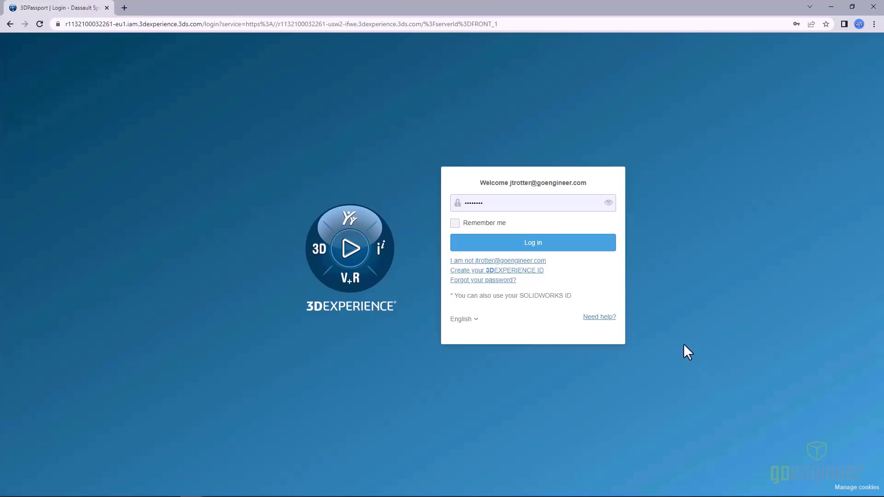
Step: Log in to the 3DEXPERIENCE account with the filled-in password and show the browser in full screen
{"action": "left_click", "coordinate": [559, 249]}
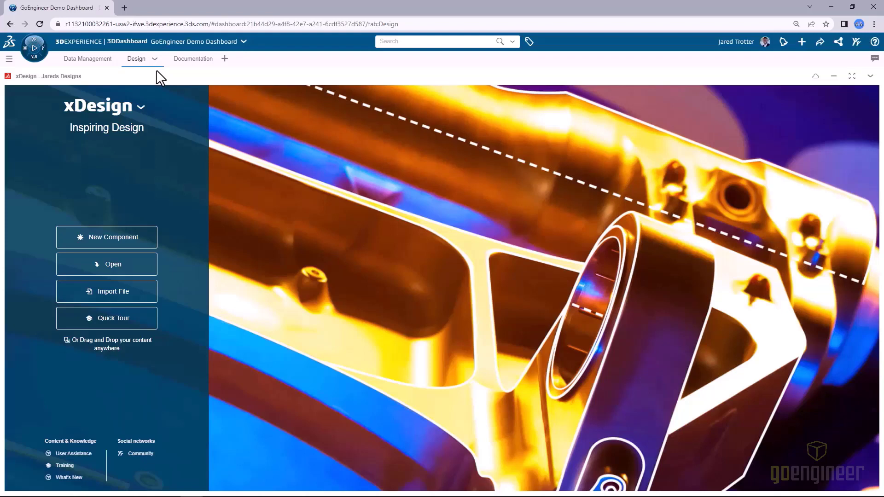
{"action": "key", "text": "F11"}
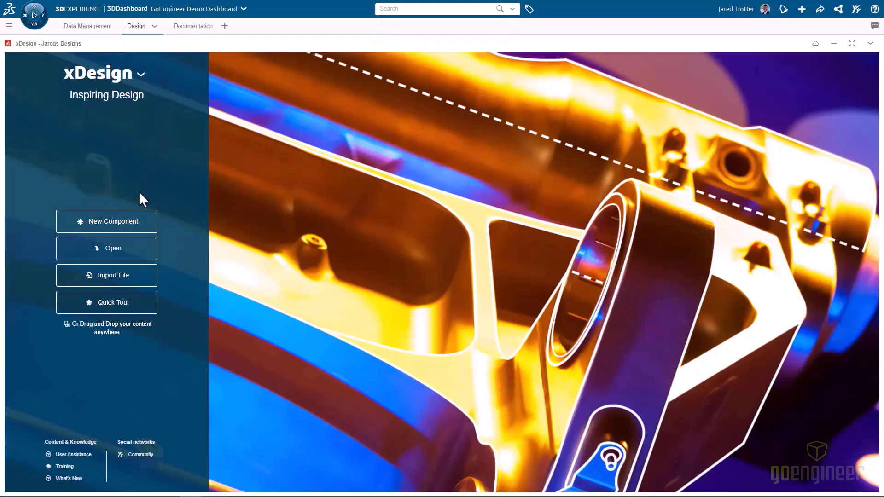
Step: Create a new component named Chair Bracket, keeping the default location
{"action": "left_click", "coordinate": [134, 221]}
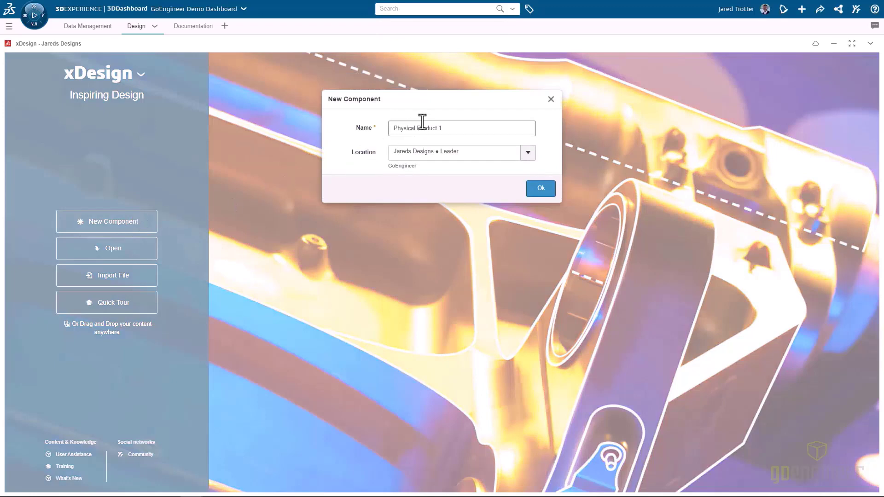
{"action": "left_click_drag", "start_coordinate": [450, 131], "coordinate": [386, 131]}
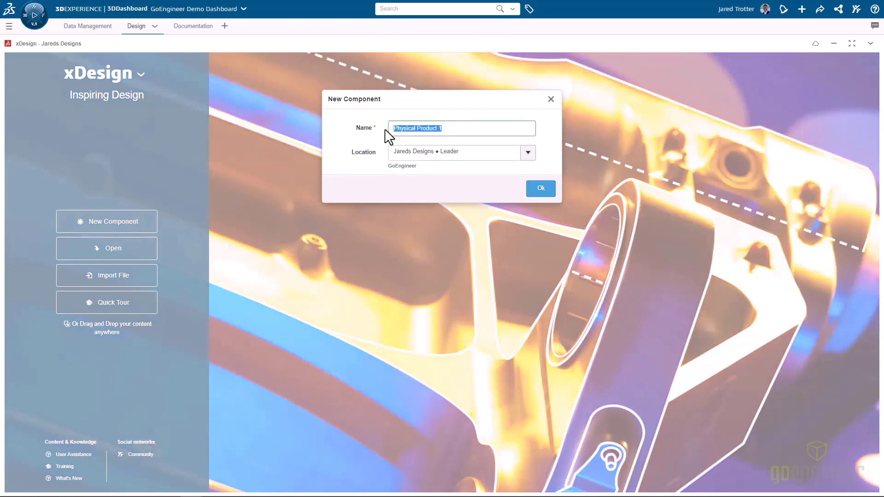
{"action": "type", "text": "Chair Bracket"}
{"action": "left_click", "coordinate": [541, 188]}
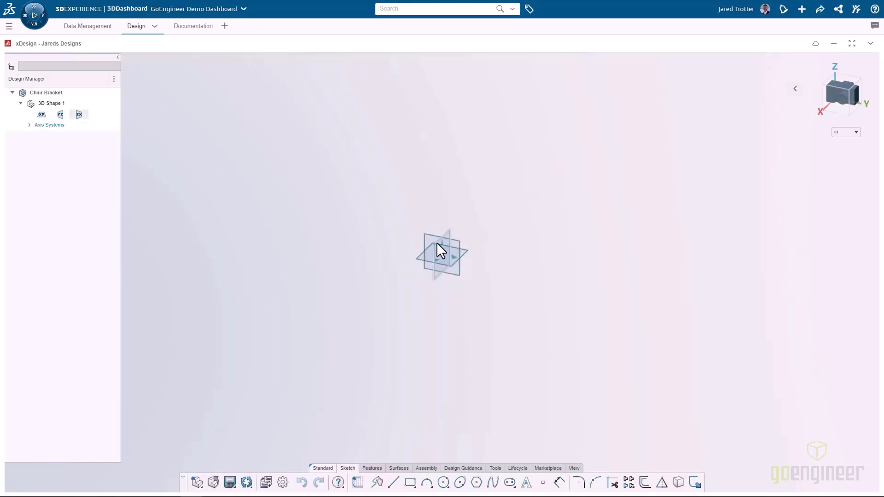
Step: Start a sketch on the YZ plane and draw a vertical line about 2.68 in long upward from the origin
{"action": "left_click", "coordinate": [60, 115]}
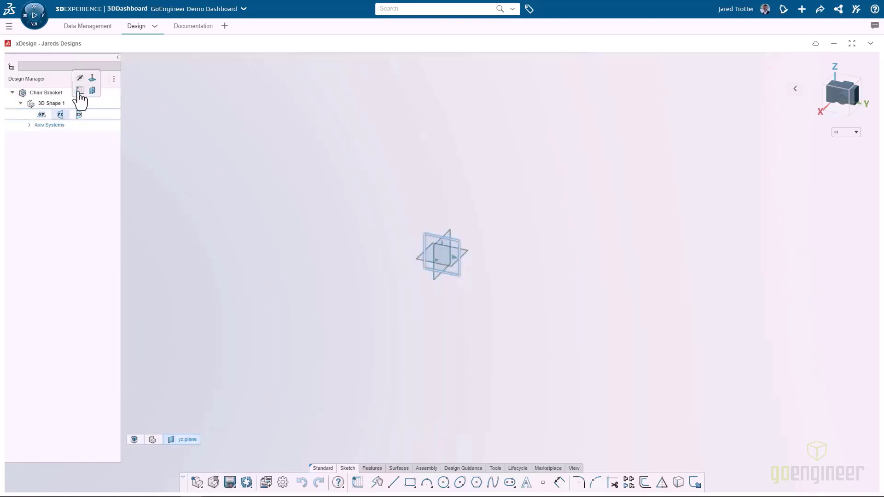
{"action": "left_click", "coordinate": [79, 92]}
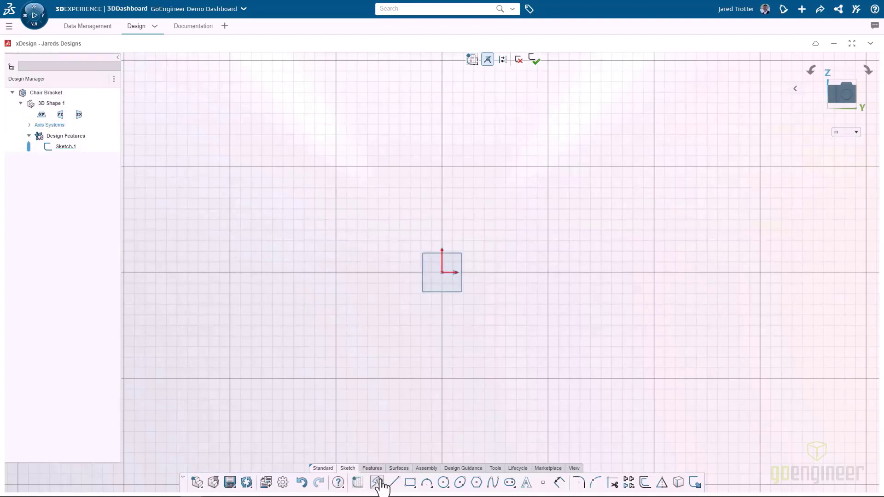
{"action": "left_click", "coordinate": [393, 482]}
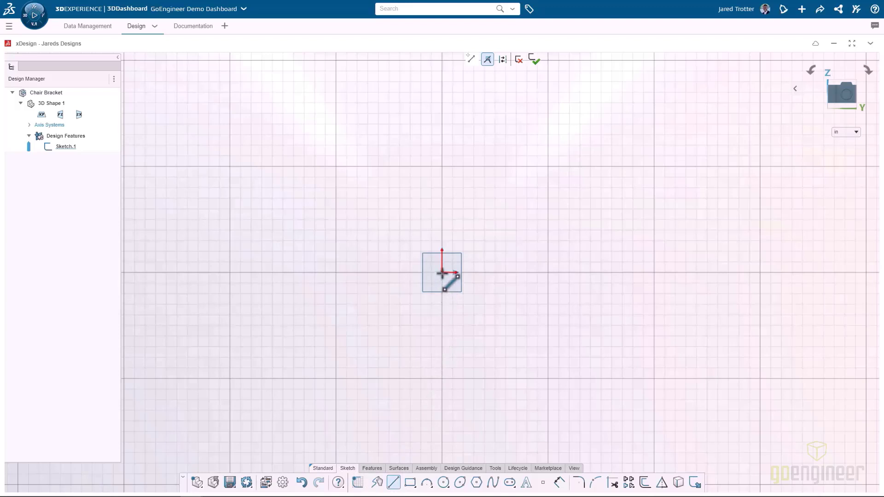
{"action": "left_click", "coordinate": [442, 272]}
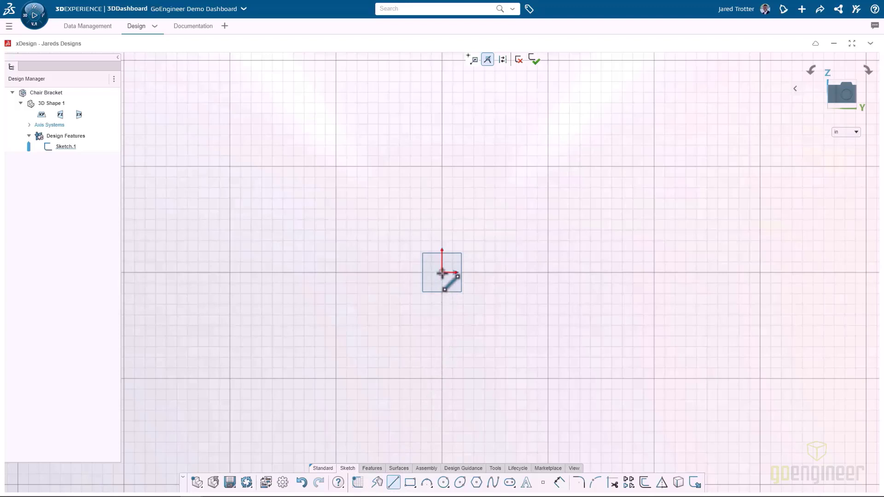
{"action": "left_click", "coordinate": [441, 201]}
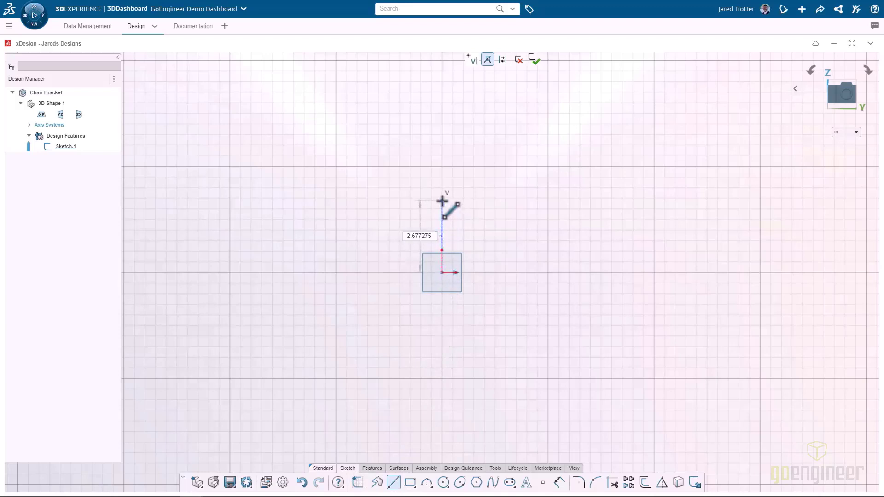
{"action": "key", "text": "Escape"}
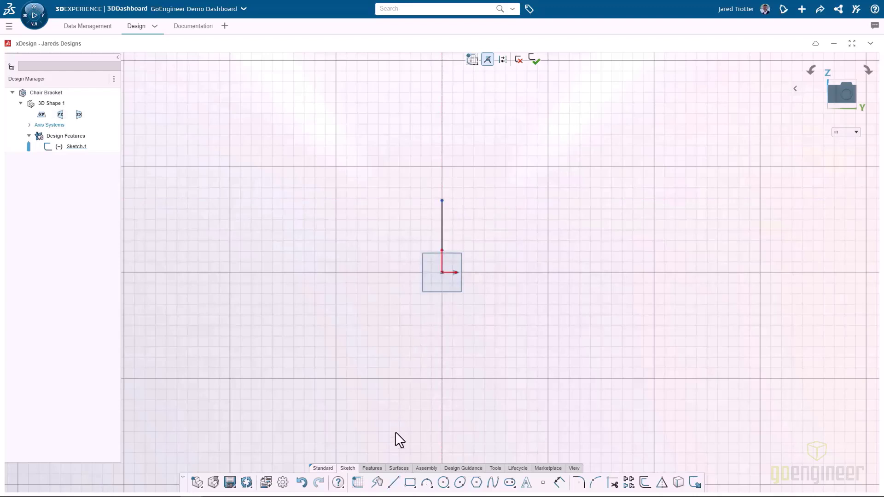
Step: Close a half-trapezoid with a horizontal base from the origin, an inward-sloping side and a top line about 2.78 in long to the vertical line's upper end
{"action": "left_click", "coordinate": [393, 482]}
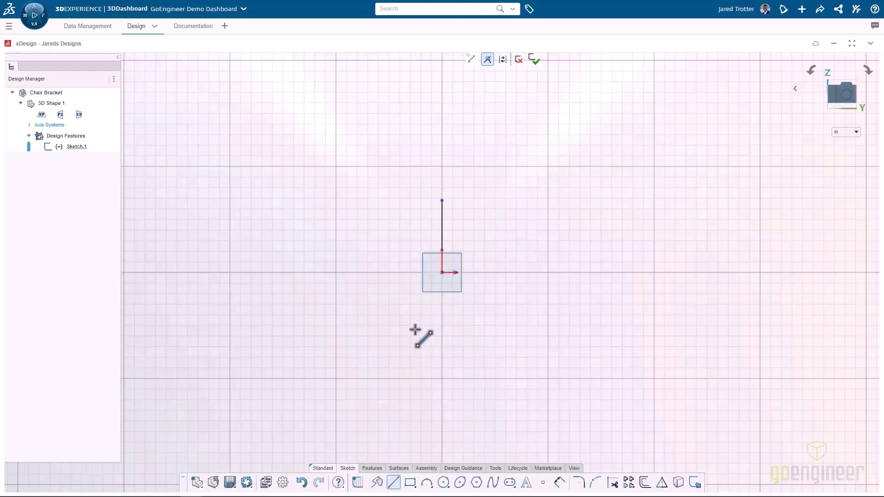
{"action": "left_click", "coordinate": [441, 273]}
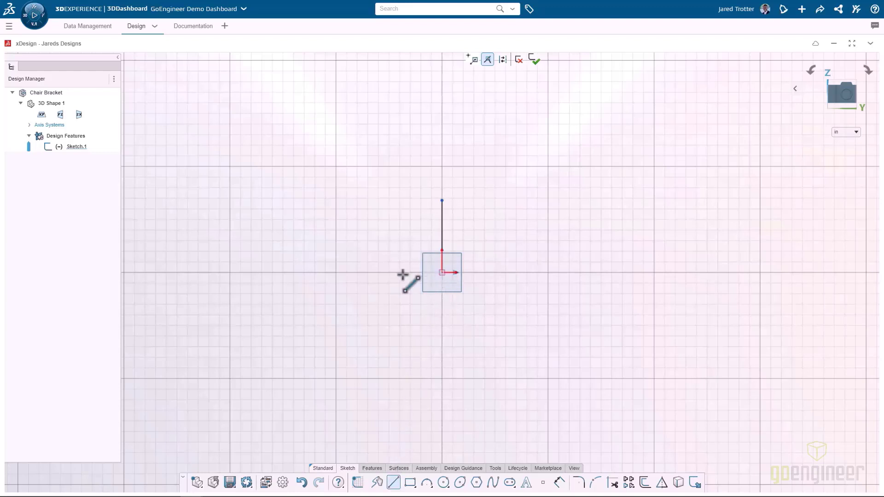
{"action": "left_click", "coordinate": [337, 272]}
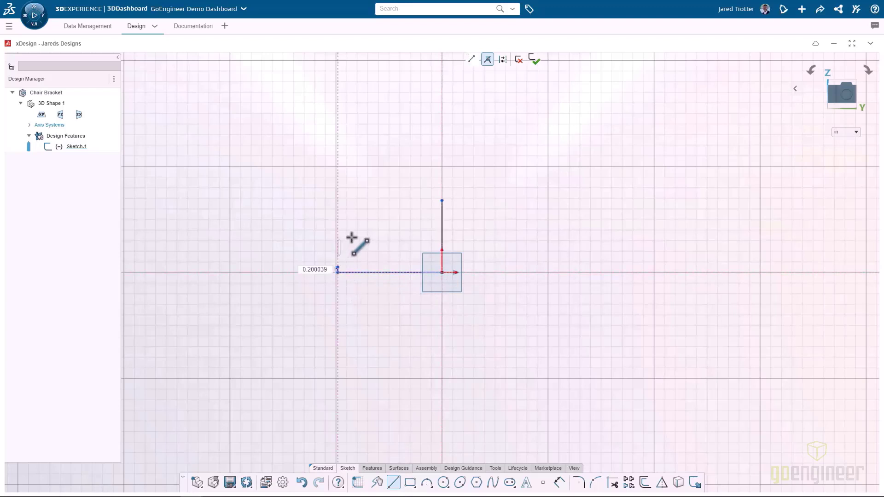
{"action": "left_click", "coordinate": [367, 200]}
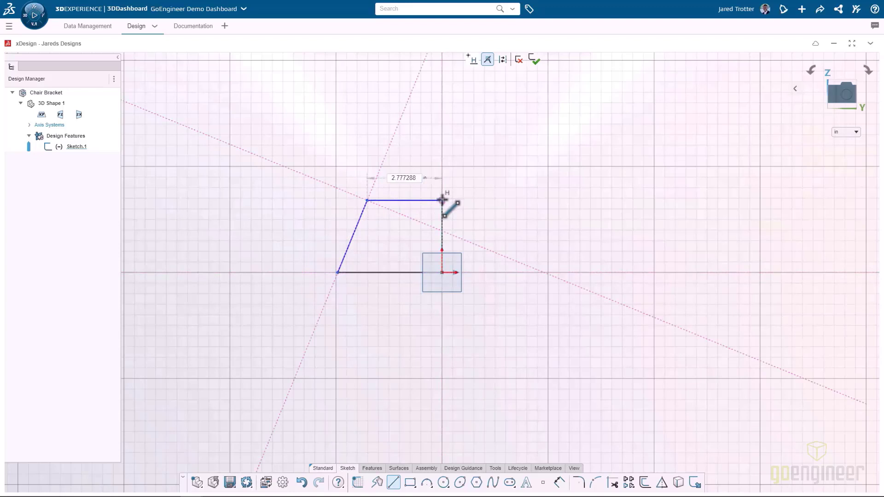
{"action": "left_click", "coordinate": [442, 200]}
{"action": "key", "text": "Escape"}
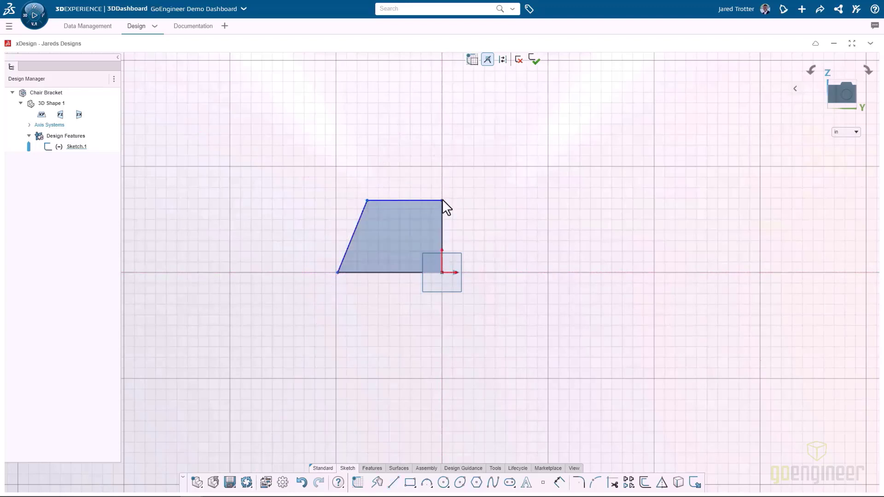
Step: Convert the vertical line at the origin to construction geometry and set its length to 0.825 in
{"action": "left_click", "coordinate": [442, 209]}
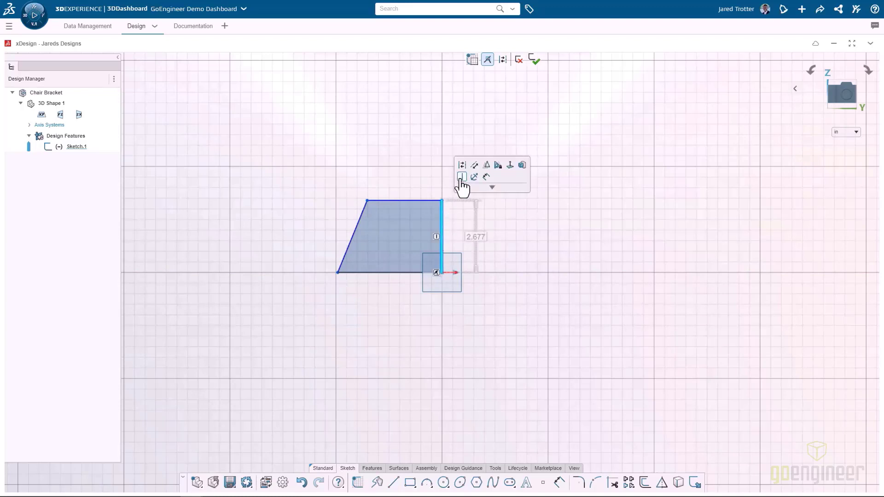
{"action": "left_click", "coordinate": [462, 165]}
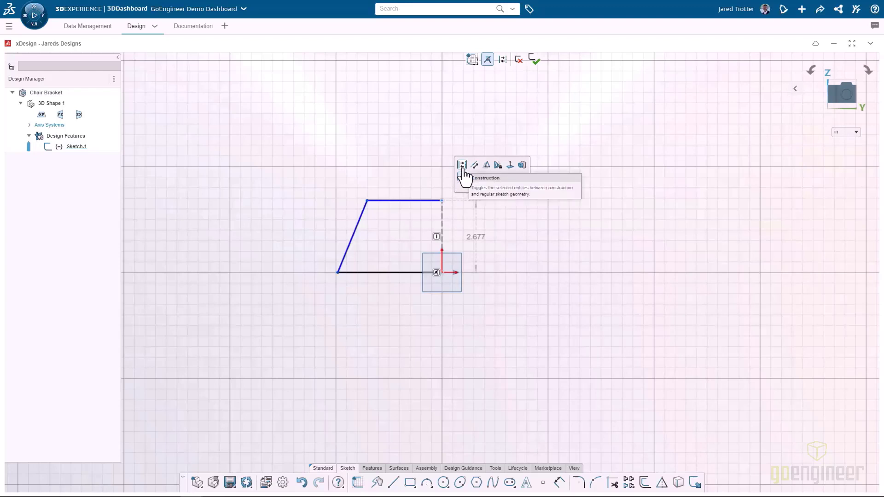
{"action": "double_click", "coordinate": [474, 236]}
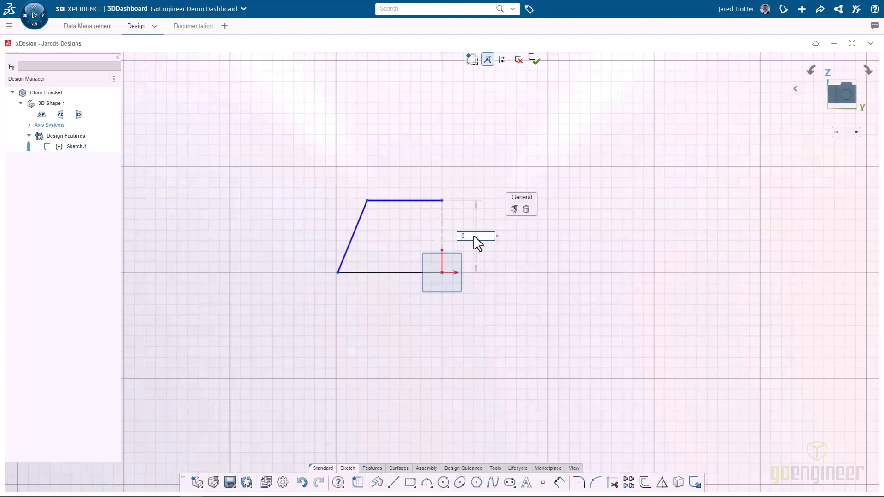
{"action": "type", "text": "0.825"}
{"action": "key", "text": "Return"}
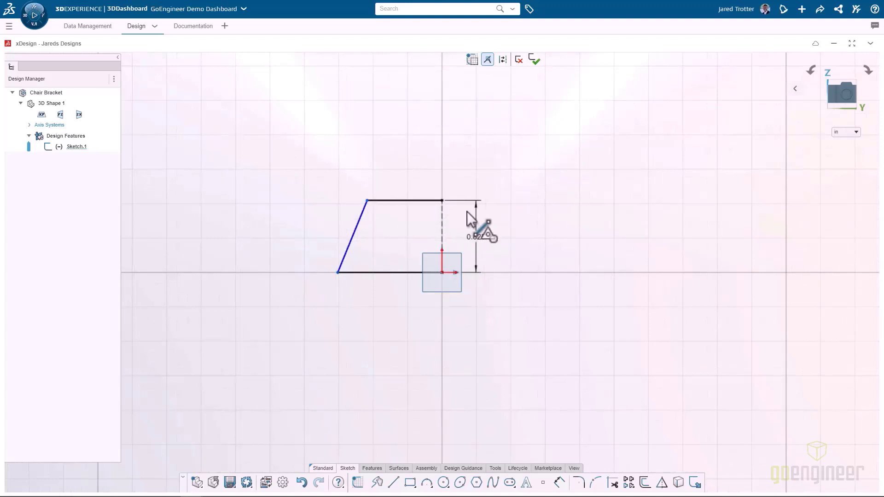
Step: Mirror the base, sloped and top lines about the vertical construction line
{"action": "mouse_move", "coordinate": [417, 180]}
{"action": "left_mouse_down"}
{"action": "mouse_move", "coordinate": [357, 289]}
{"action": "mouse_move", "coordinate": [318, 303]}
{"action": "left_mouse_up"}
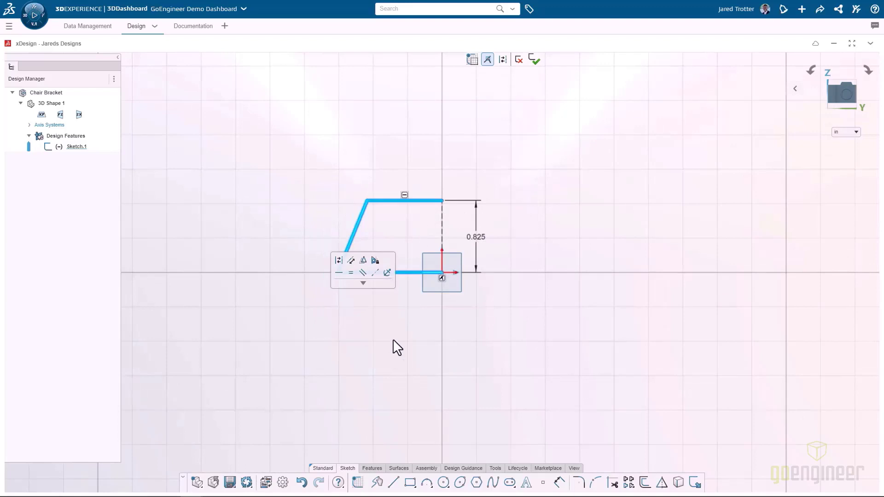
{"action": "left_click", "coordinate": [661, 483]}
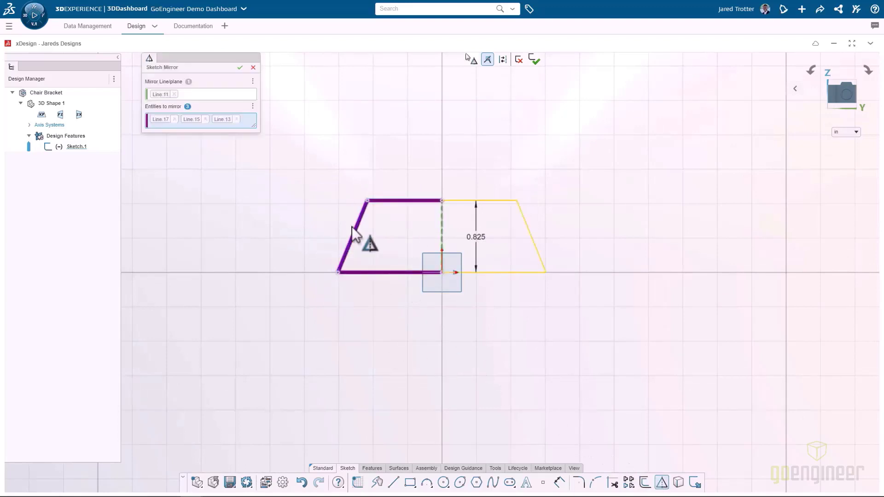
{"action": "left_click", "coordinate": [240, 68]}
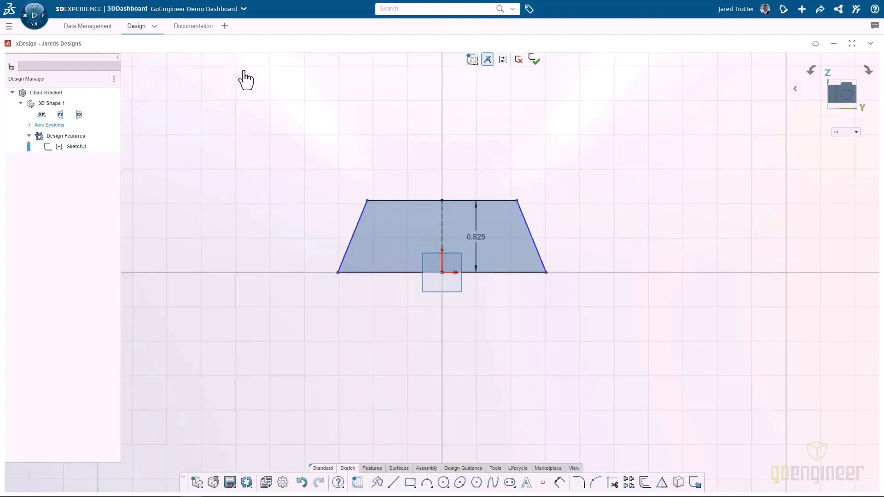
Step: Dimension the trapezoid's top edge to 1.6 in
{"action": "left_click", "coordinate": [384, 202]}
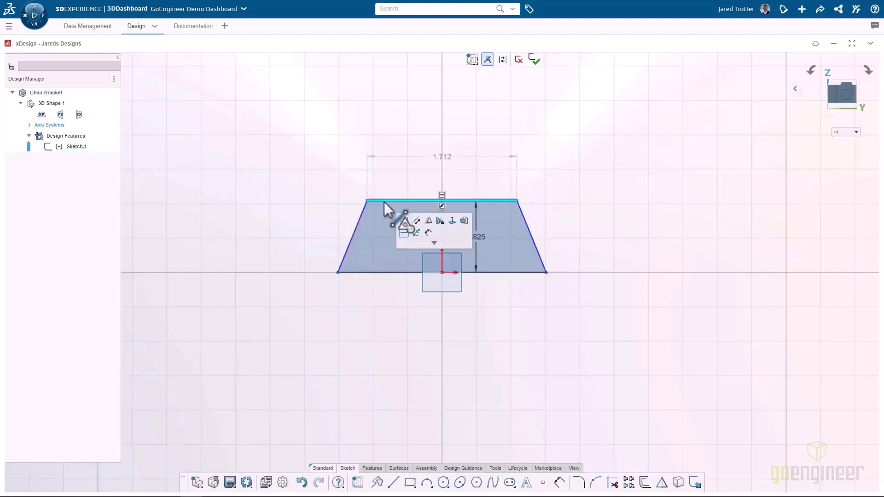
{"action": "left_click", "coordinate": [441, 157]}
{"action": "type", "text": "1"}
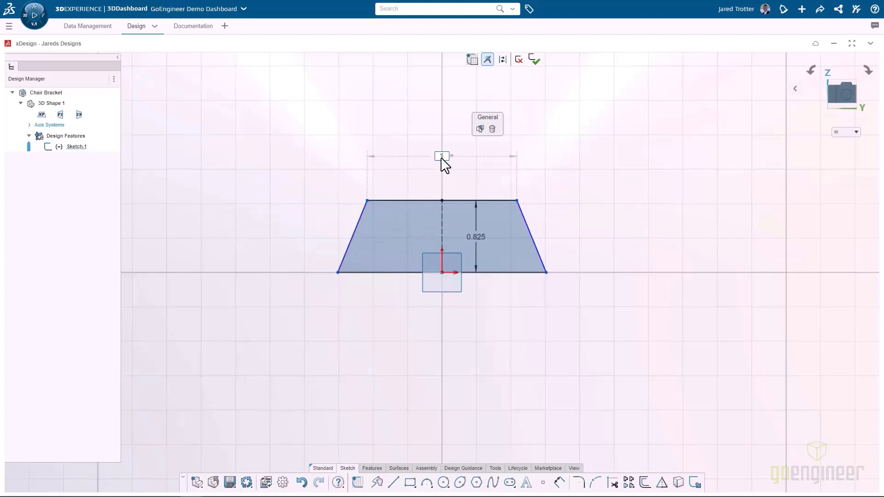
{"action": "type", "text": ".6"}
{"action": "key", "text": "Return"}
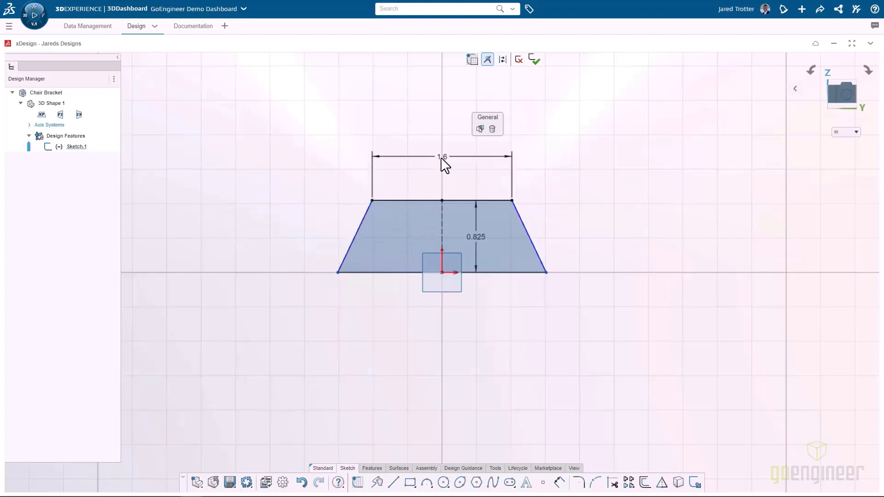
Step: Dimension the trapezoid's base to 3.125 in and move the dimension closer to the profile
{"action": "left_click", "coordinate": [410, 272]}
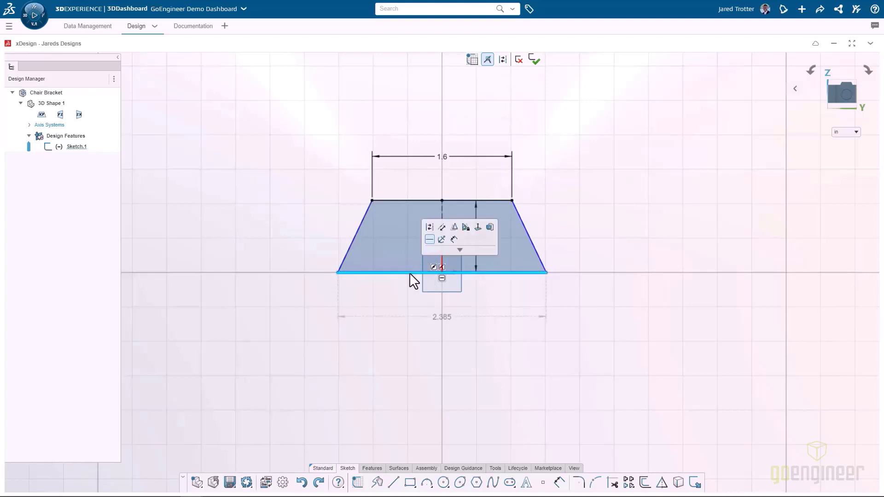
{"action": "left_click", "coordinate": [438, 313]}
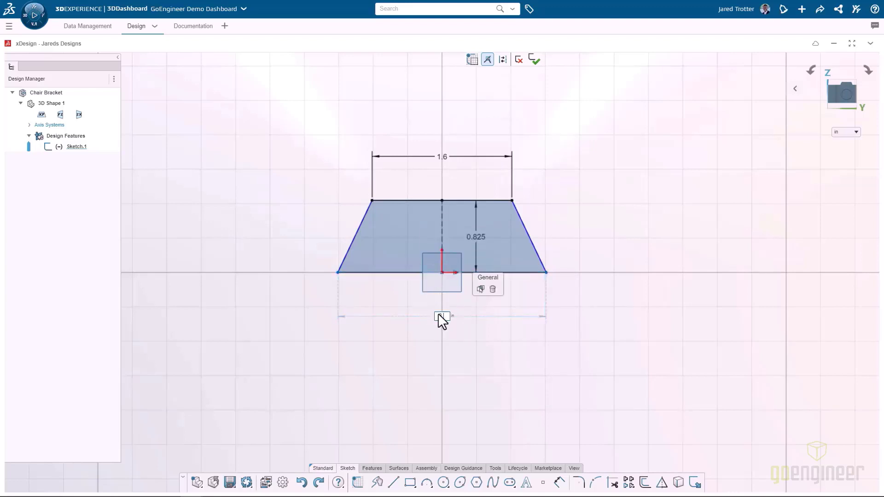
{"action": "type", "text": "3.325"}
{"action": "key", "text": "Return"}
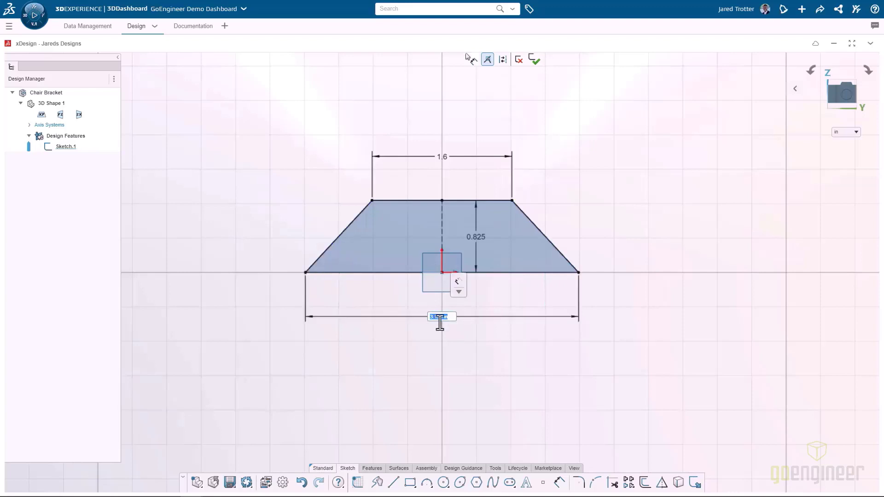
{"action": "left_click_drag", "start_coordinate": [435, 317], "coordinate": [440, 299]}
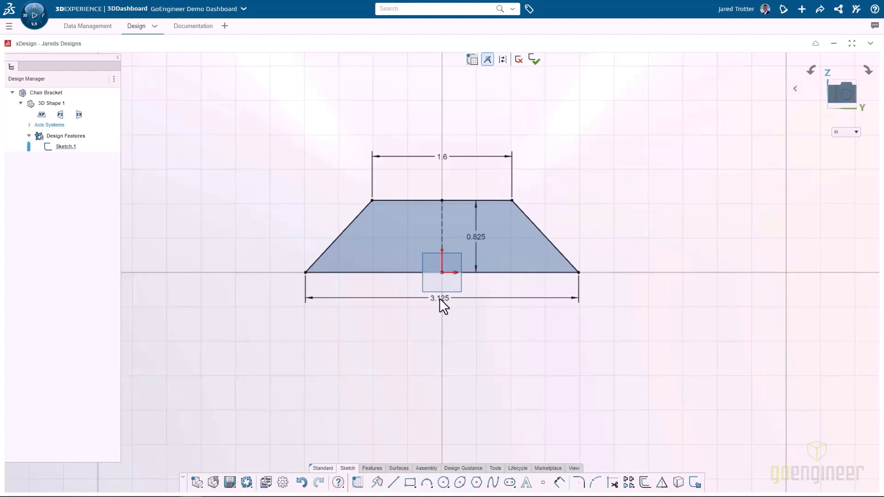
Step: Extrude the trapezoid sketch as a solid 2.35 in with the Midplane end condition
{"action": "left_click", "coordinate": [373, 469]}
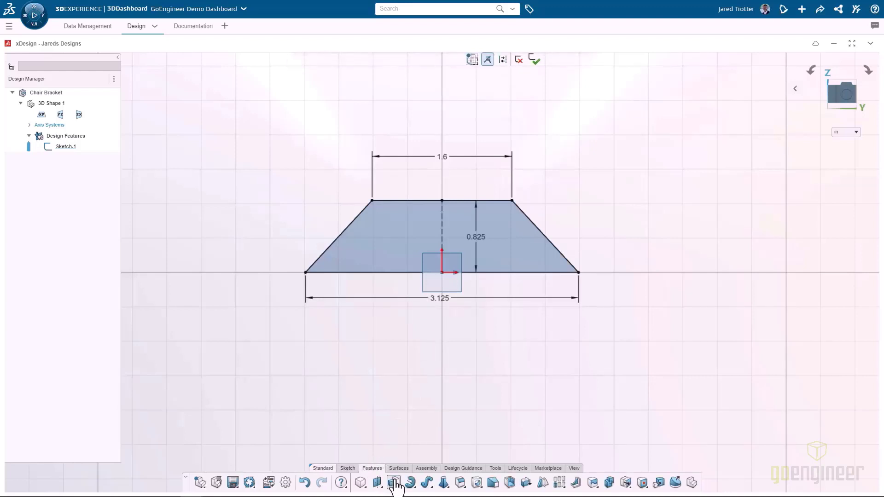
{"action": "left_click", "coordinate": [394, 482]}
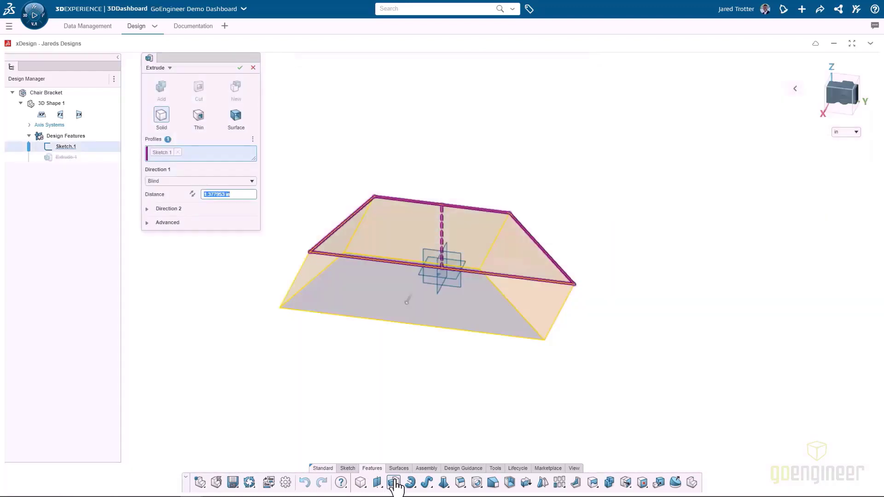
{"action": "type", "text": "2.35"}
{"action": "key", "text": "Return"}
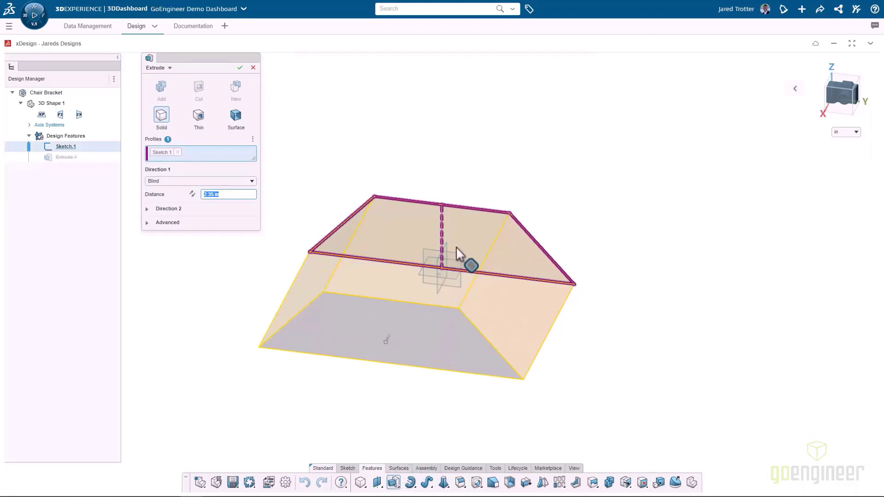
{"action": "left_click", "coordinate": [246, 182]}
{"action": "left_click", "coordinate": [239, 198]}
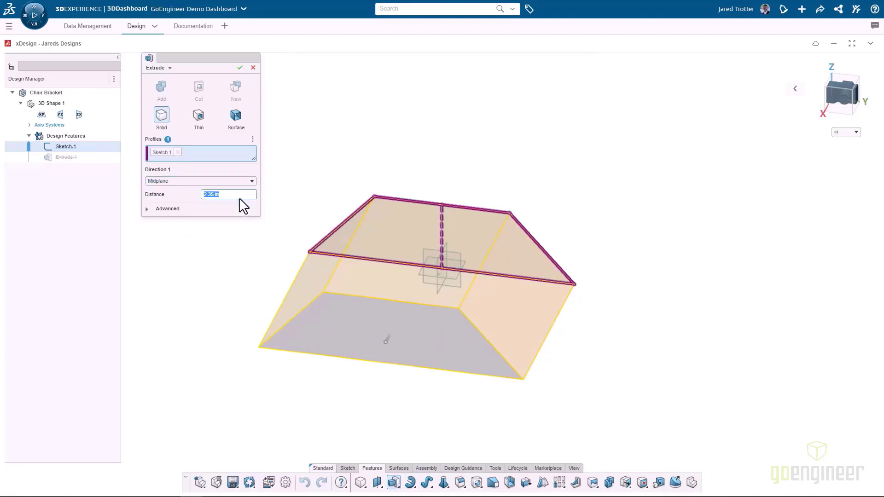
{"action": "left_click", "coordinate": [239, 68]}
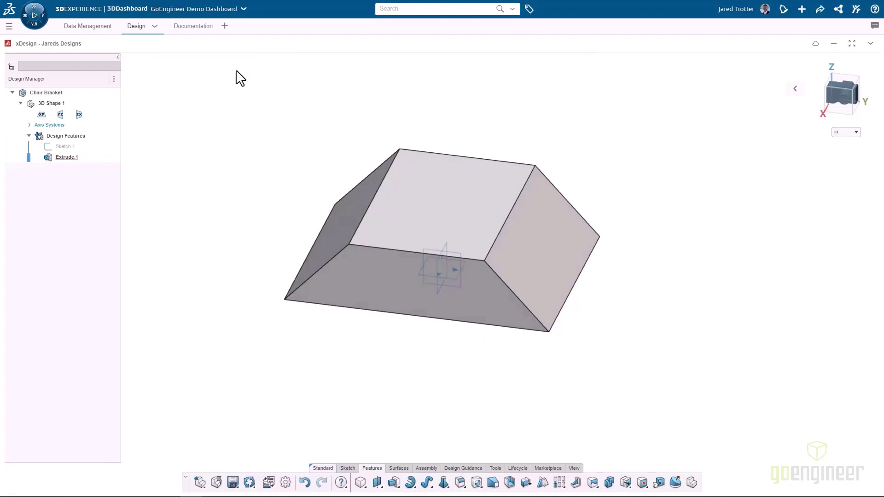
Step: Start a sketch on the XY plane and draw a vertical line and a horizontal line about 0.35 in long from the origin
{"action": "left_click", "coordinate": [40, 114]}
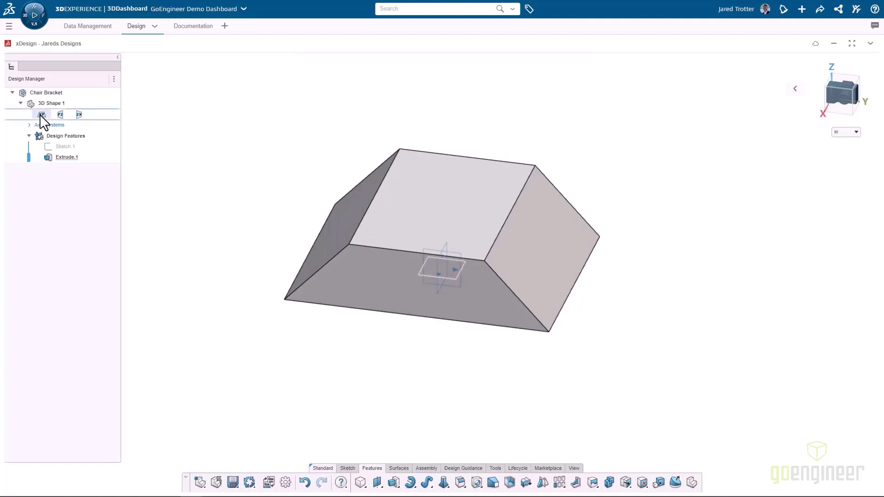
{"action": "left_click", "coordinate": [60, 95]}
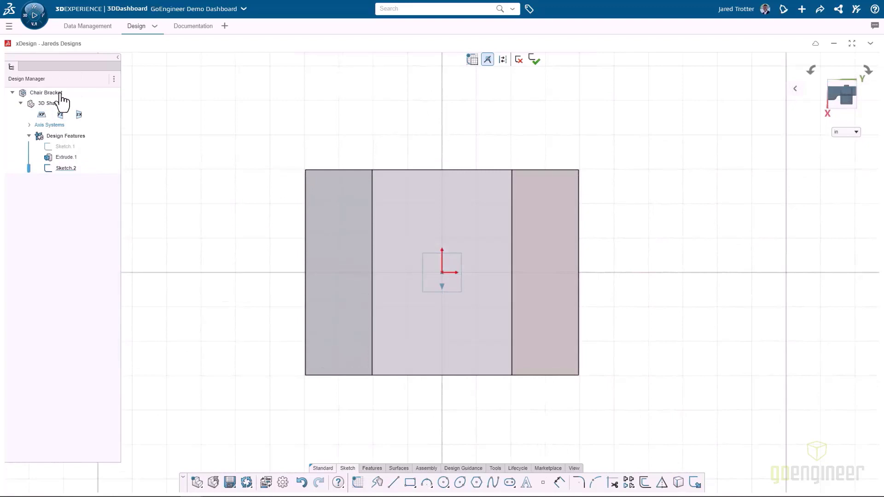
{"action": "left_click", "coordinate": [393, 482]}
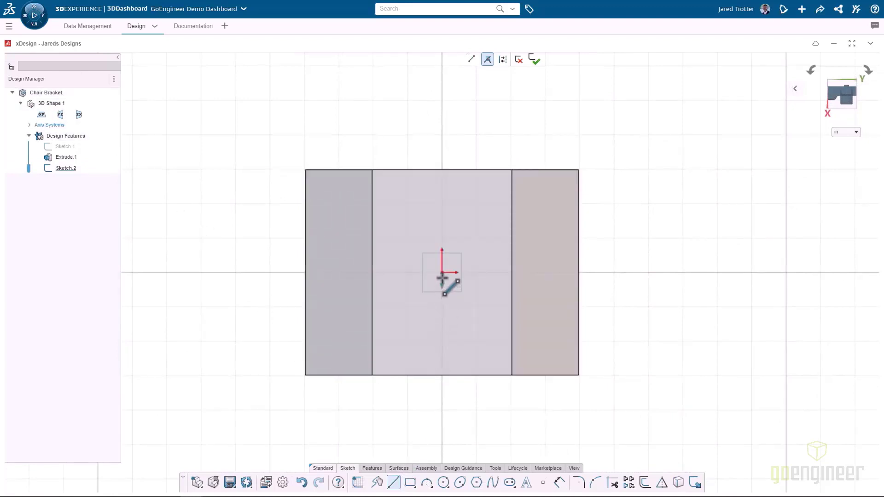
{"action": "left_click", "coordinate": [442, 223]}
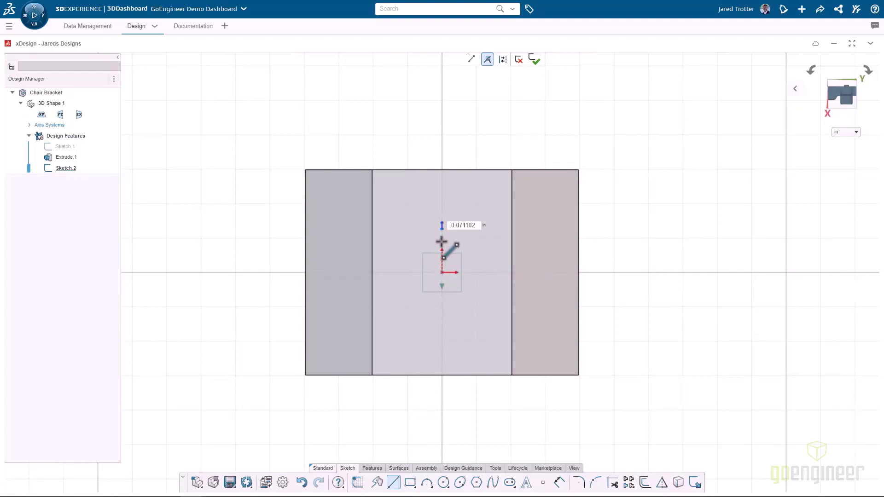
{"action": "left_click", "coordinate": [442, 272]}
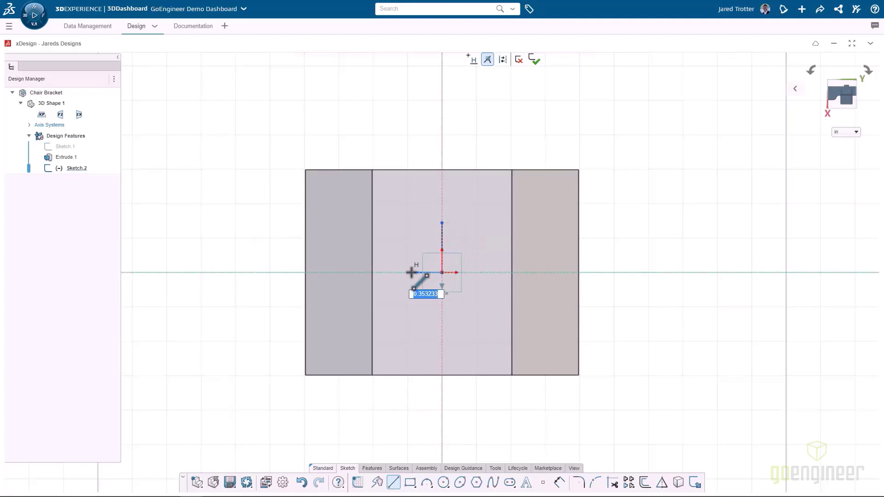
{"action": "left_click", "coordinate": [411, 272]}
{"action": "key", "text": "Escape"}
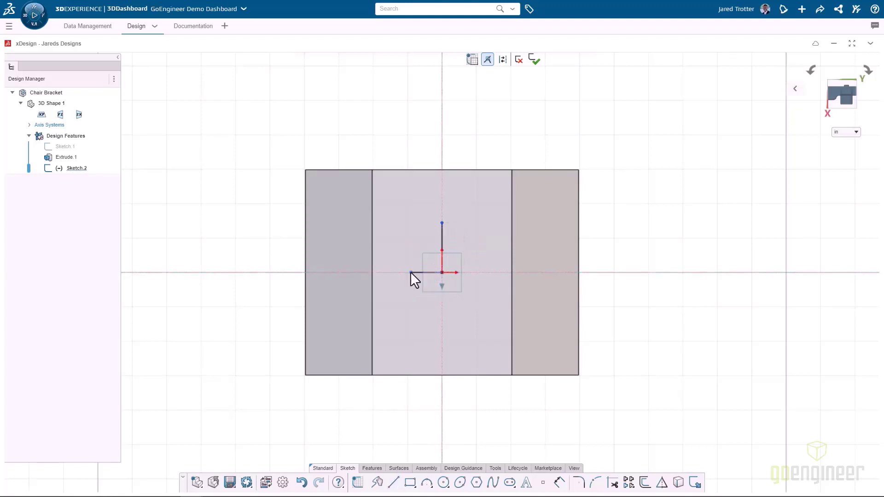
Step: Convert both lines to construction geometry and extend the vertical one to the midpoint of the body's outer edge
{"action": "left_click", "coordinate": [416, 272]}
{"action": "left_click", "coordinate": [442, 234], "text": "ctrl"}
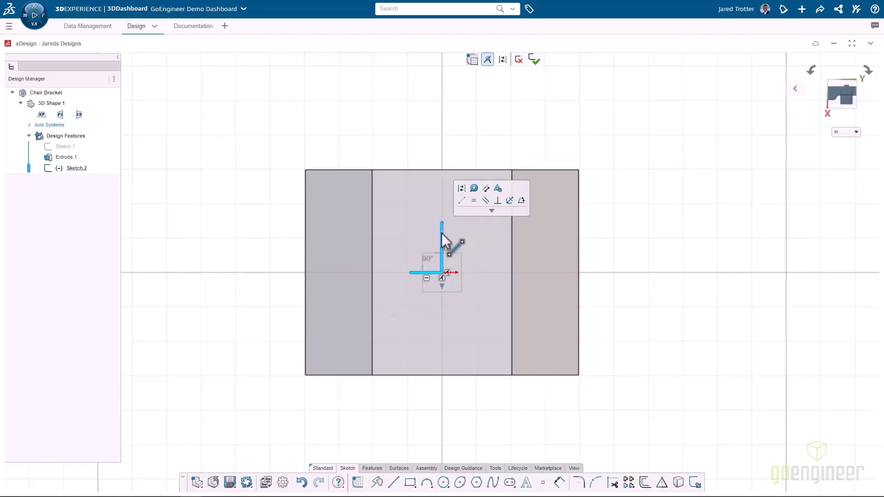
{"action": "left_click", "coordinate": [461, 200]}
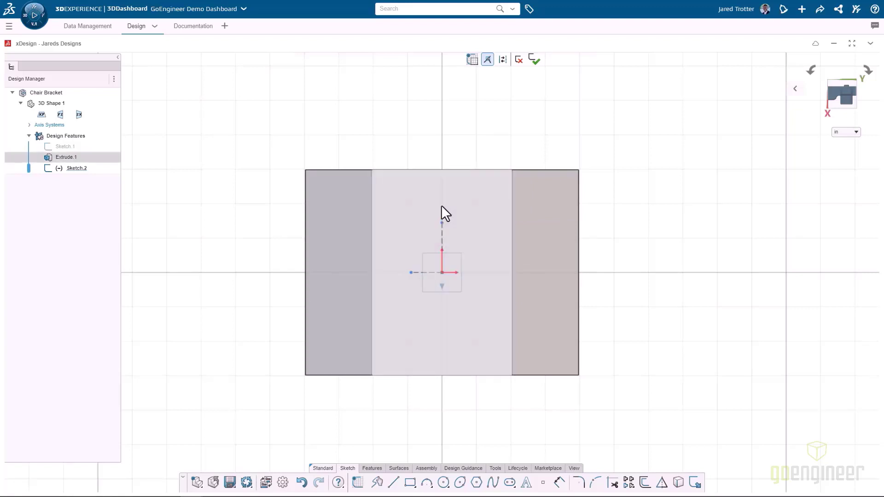
{"action": "left_click_drag", "start_coordinate": [442, 175], "coordinate": [440, 170]}
Step: Sketch a 0.5 in diameter circle centred on the midpoint of the vertical construction line
{"action": "left_click", "coordinate": [443, 481]}
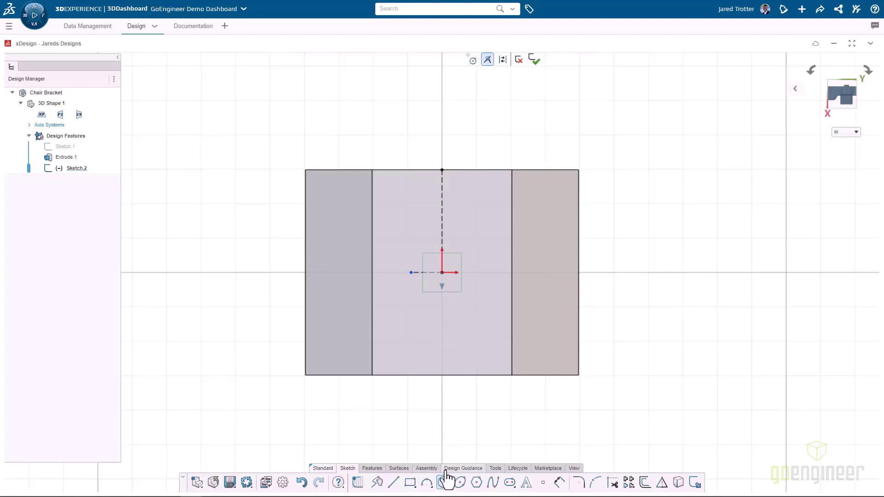
{"action": "left_click", "coordinate": [442, 221]}
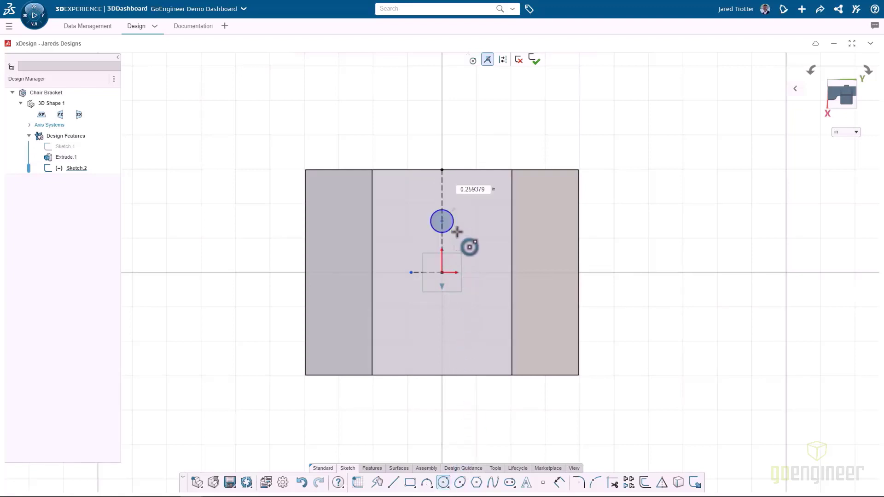
{"action": "type", "text": "0.5"}
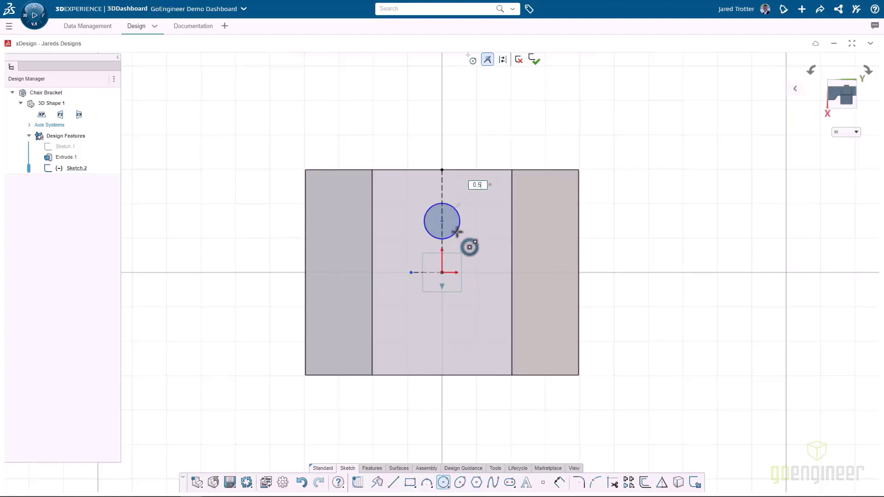
{"action": "key", "text": "Return"}
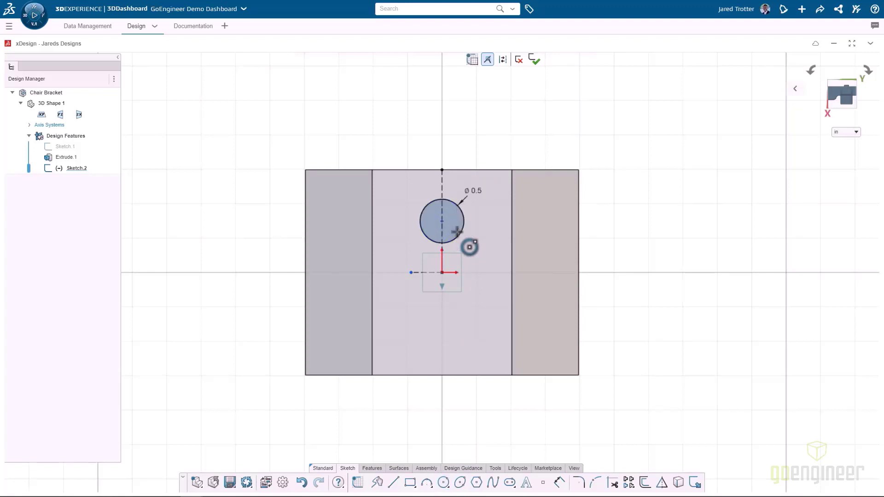
Step: Mirror the circle about the horizontal construction line
{"action": "left_click", "coordinate": [457, 231]}
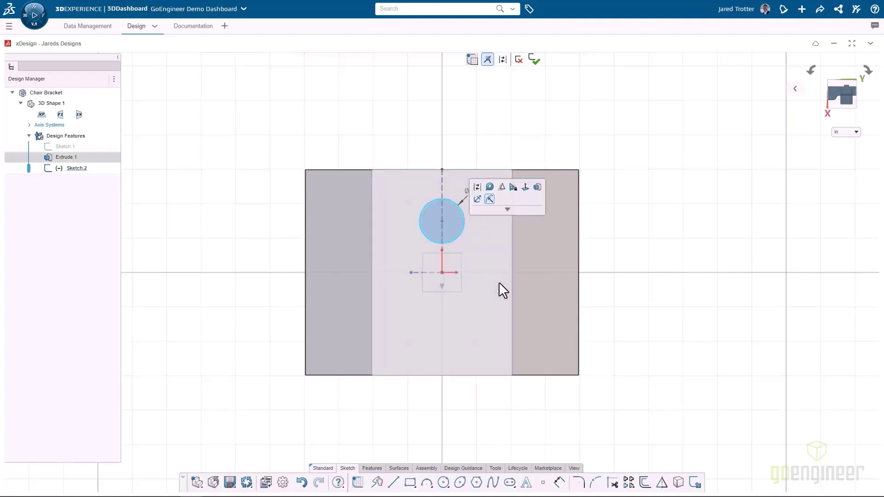
{"action": "left_click", "coordinate": [661, 482]}
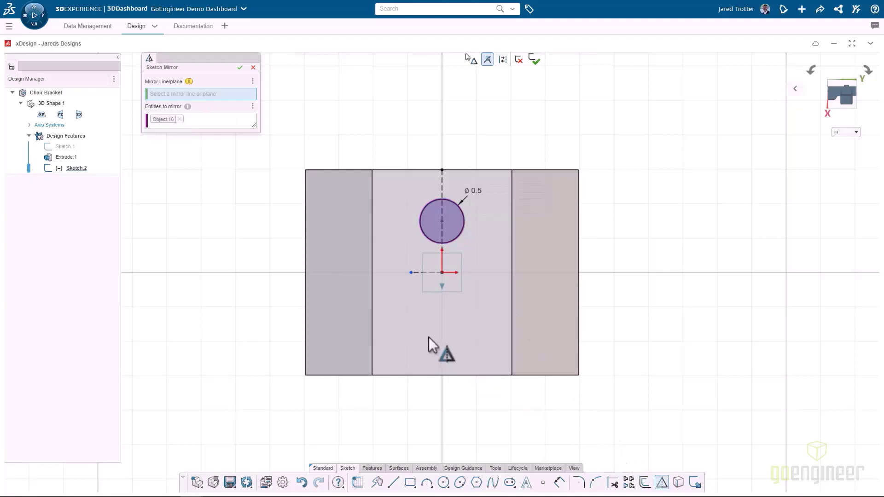
{"action": "left_click", "coordinate": [416, 273]}
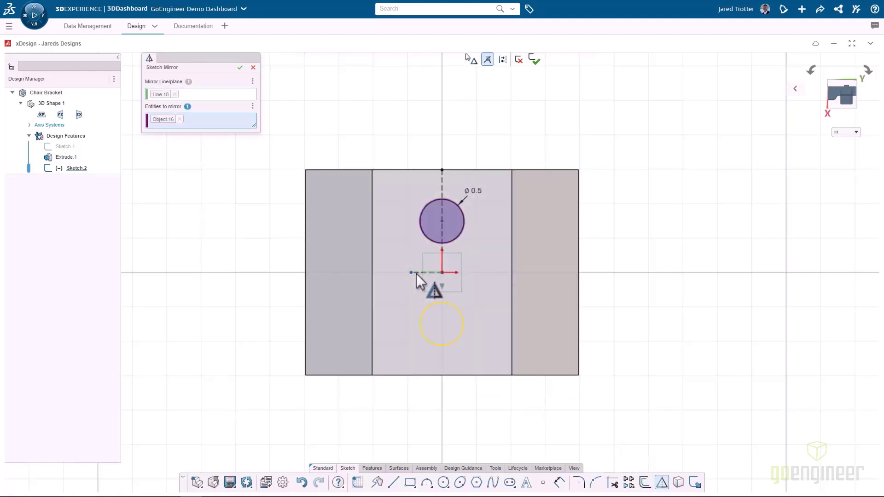
{"action": "left_click", "coordinate": [240, 68]}
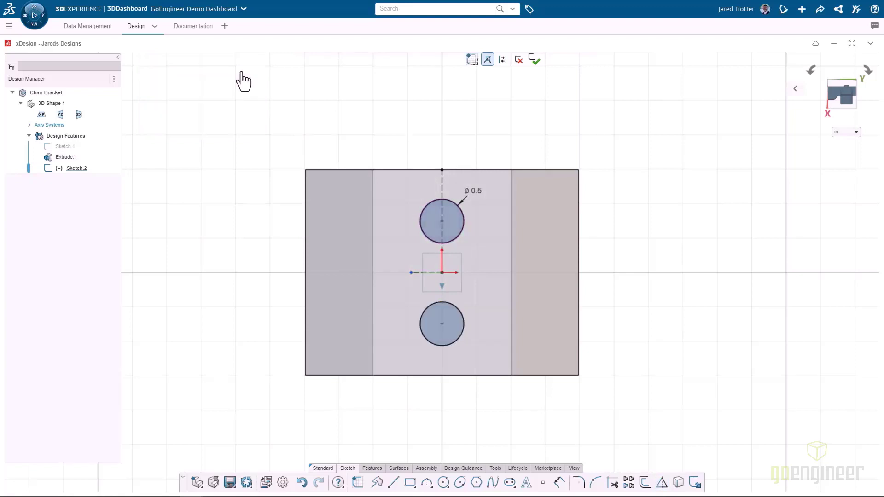
Step: Extrude-cut the two circles through the body as a solid cut with the Through one way end condition
{"action": "left_click", "coordinate": [372, 469]}
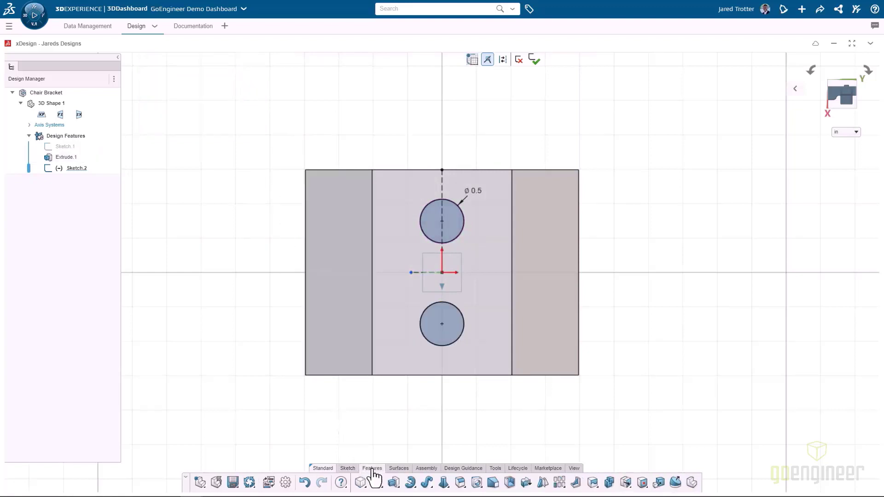
{"action": "mouse_move", "coordinate": [399, 484]}
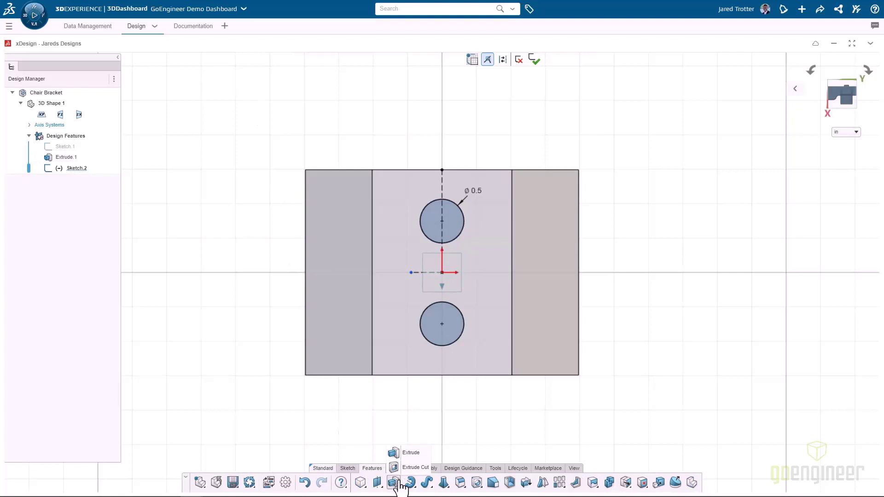
{"action": "left_click", "coordinate": [399, 468]}
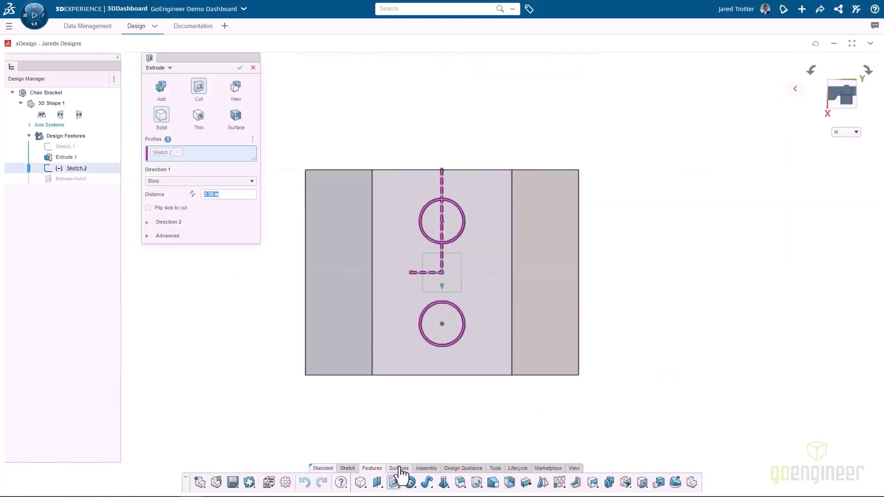
{"action": "middle_click_drag", "start_coordinate": [365, 420], "coordinate": [345, 353]}
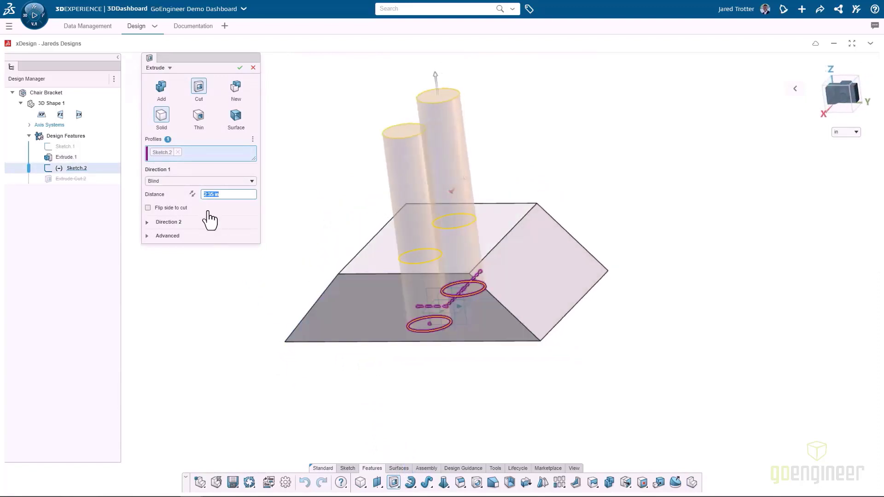
{"action": "left_click", "coordinate": [217, 183]}
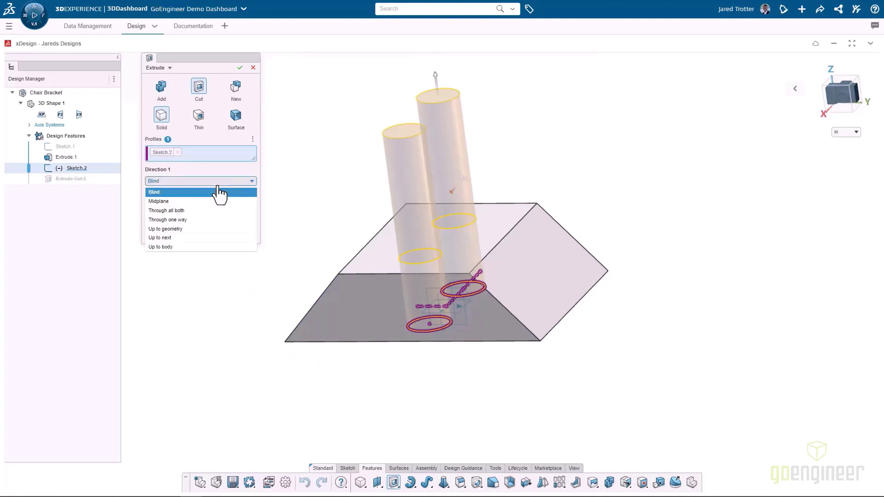
{"action": "left_click", "coordinate": [201, 220]}
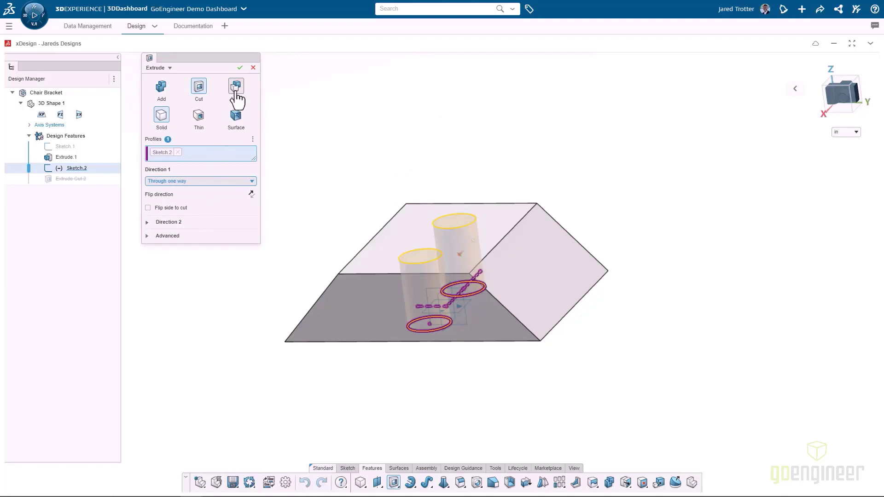
{"action": "left_click", "coordinate": [240, 68]}
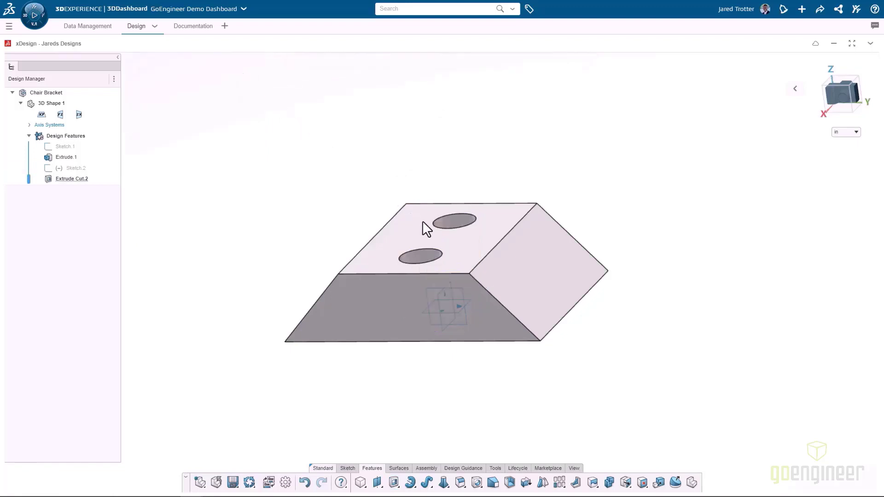
Step: Start a sketch on the sloped face and draw a horizontal construction line between the midpoints of its side edges
{"action": "left_click", "coordinate": [498, 273]}
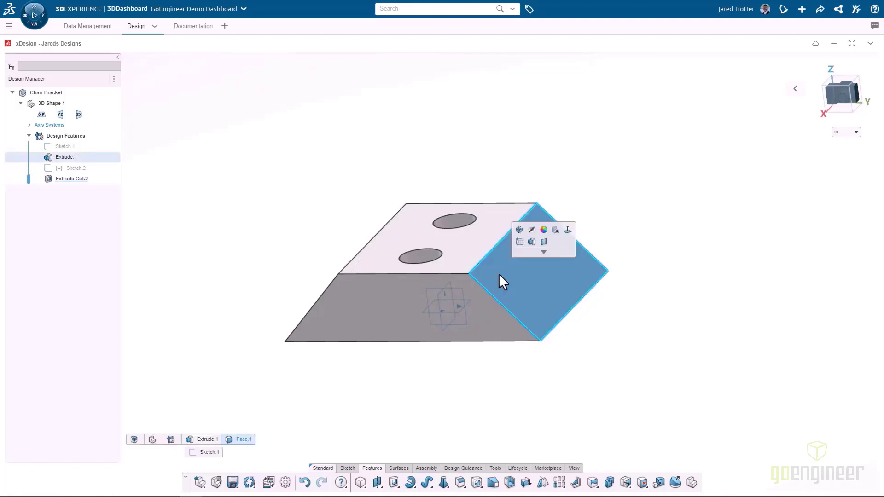
{"action": "left_click", "coordinate": [519, 243]}
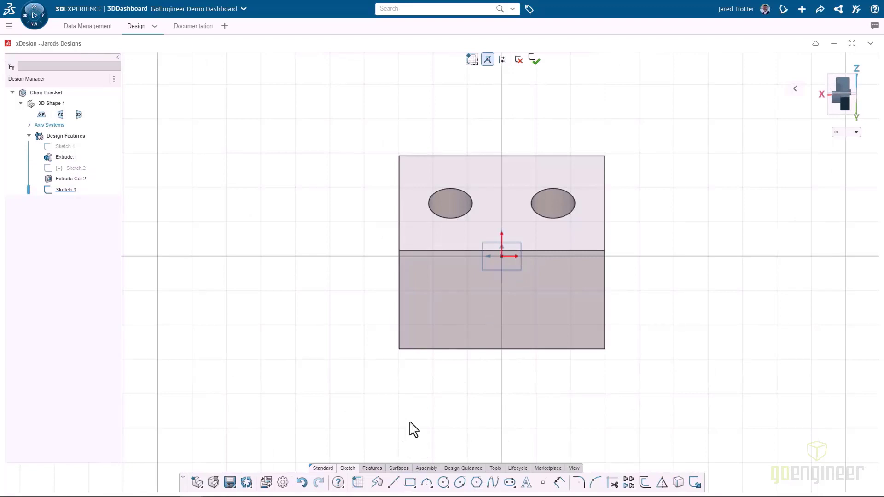
{"action": "left_click", "coordinate": [503, 60]}
{"action": "left_click", "coordinate": [394, 482]}
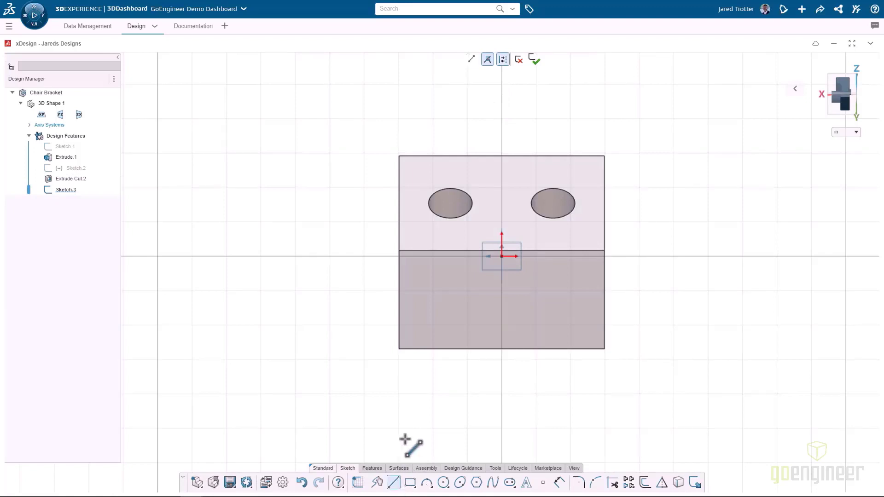
{"action": "left_click", "coordinate": [399, 300]}
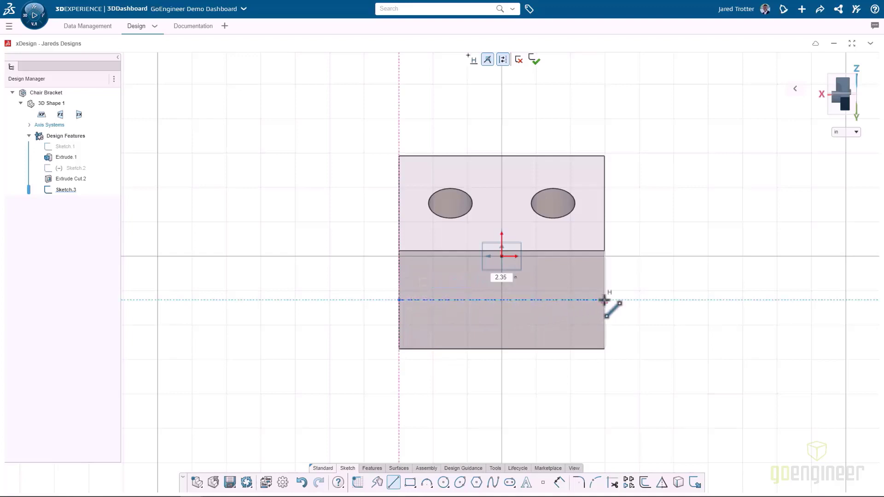
{"action": "left_click", "coordinate": [603, 300]}
{"action": "key", "text": "Escape"}
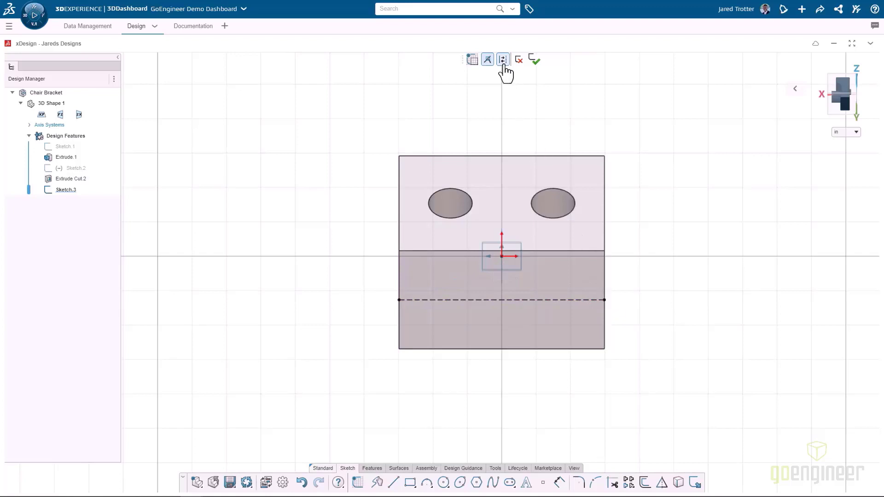
Step: Place two sketch points on the construction line, one near each end
{"action": "left_click", "coordinate": [543, 483]}
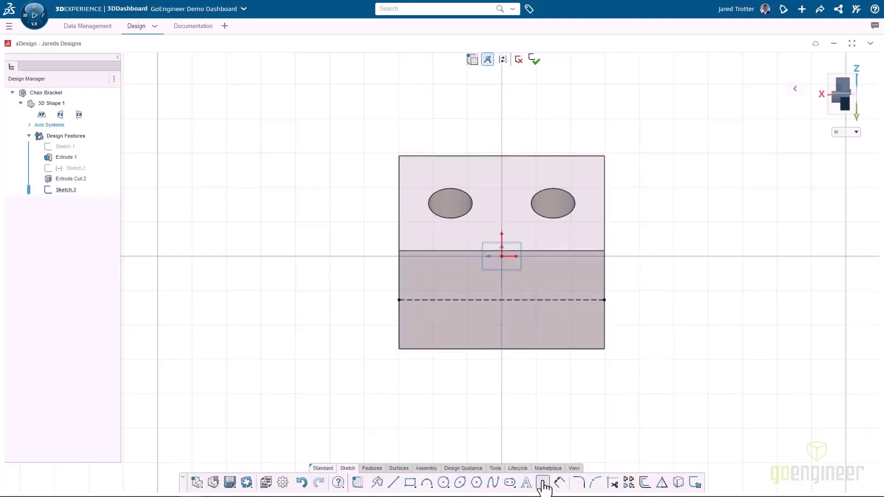
{"action": "left_click", "coordinate": [440, 300]}
{"action": "left_click", "coordinate": [573, 300]}
{"action": "key", "text": "Escape"}
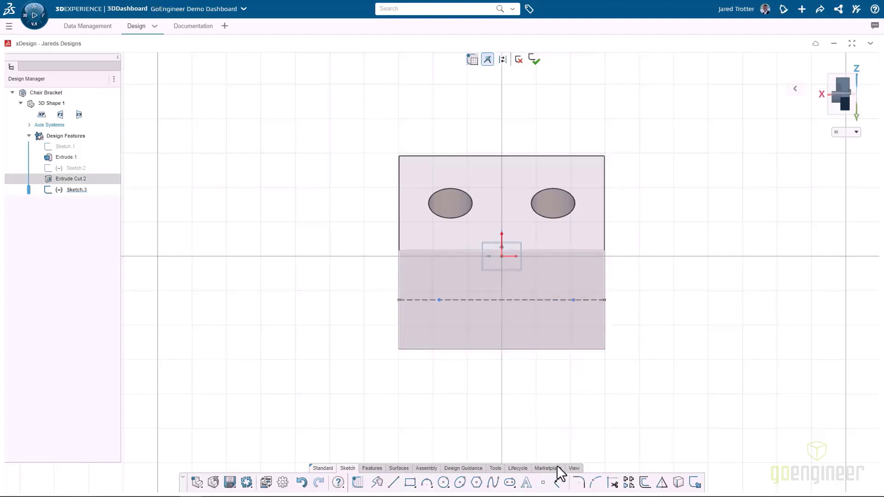
Step: Dimension each sketch point 0.58 in from the nearest end of the construction line
{"action": "left_click", "coordinate": [557, 483]}
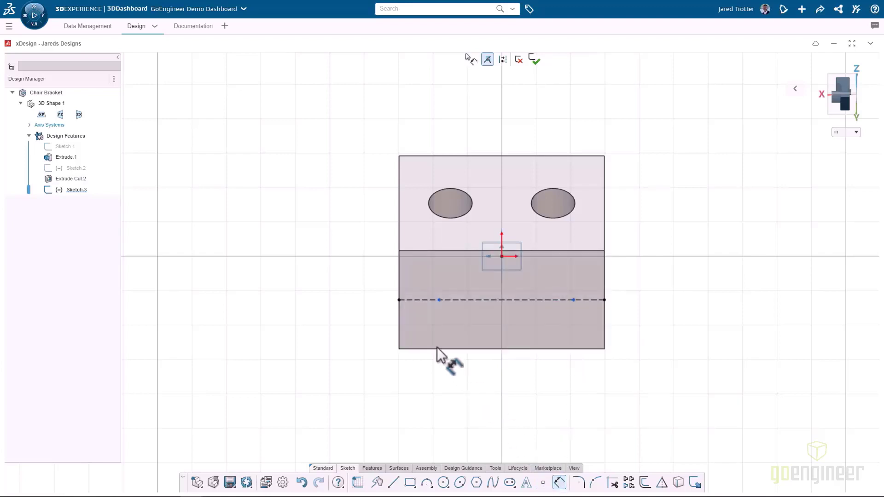
{"action": "left_click", "coordinate": [439, 300]}
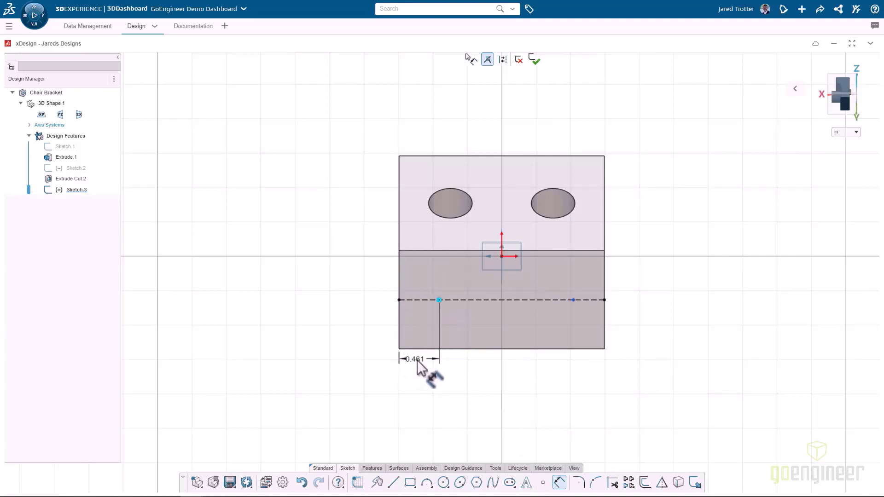
{"action": "left_click", "coordinate": [417, 360]}
{"action": "type", "text": "0.58"}
{"action": "key", "text": "Return"}
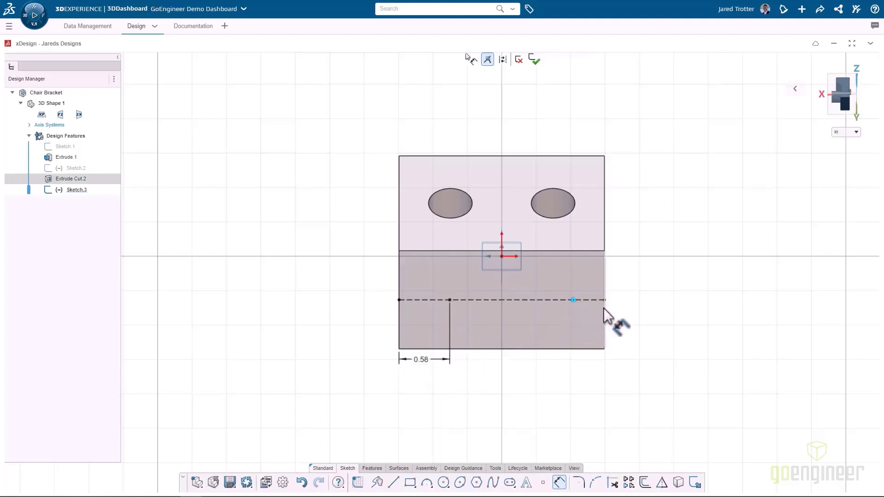
{"action": "left_click", "coordinate": [585, 363]}
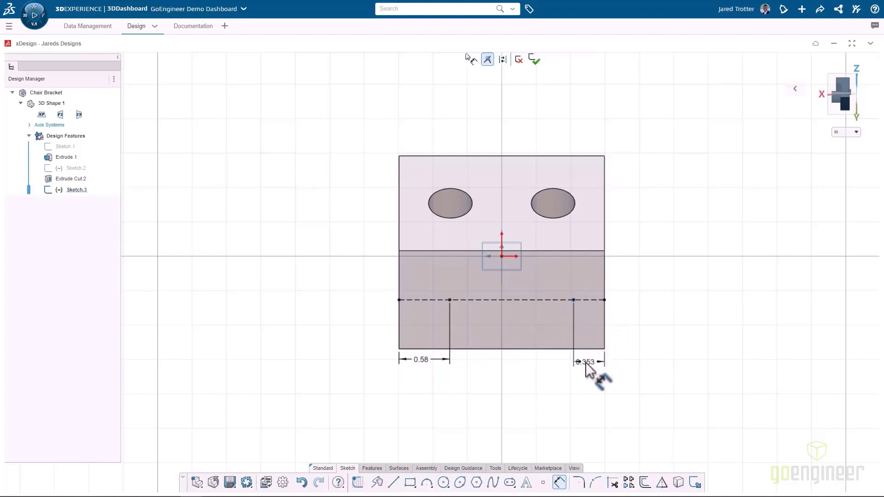
{"action": "type", "text": "0.58"}
{"action": "key", "text": "Return"}
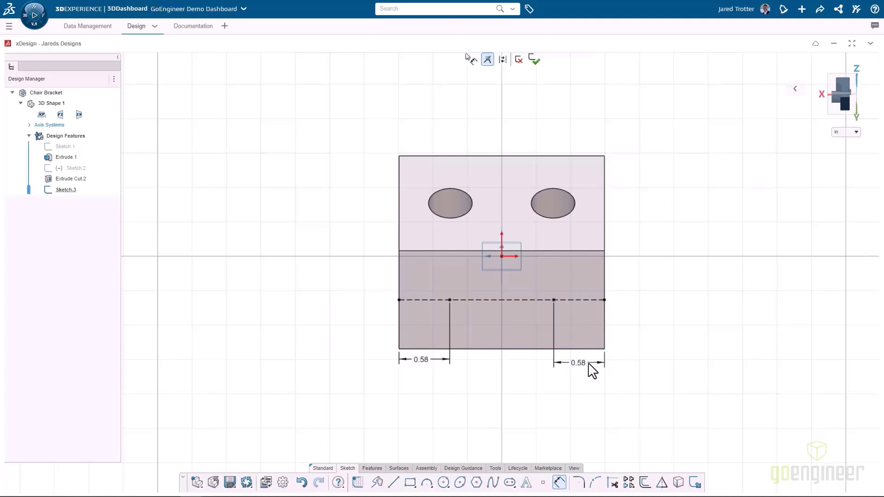
Step: Finish the sketch and start a counterbore Hole feature placed at the two sketch points on the sloped face
{"action": "left_click", "coordinate": [534, 59]}
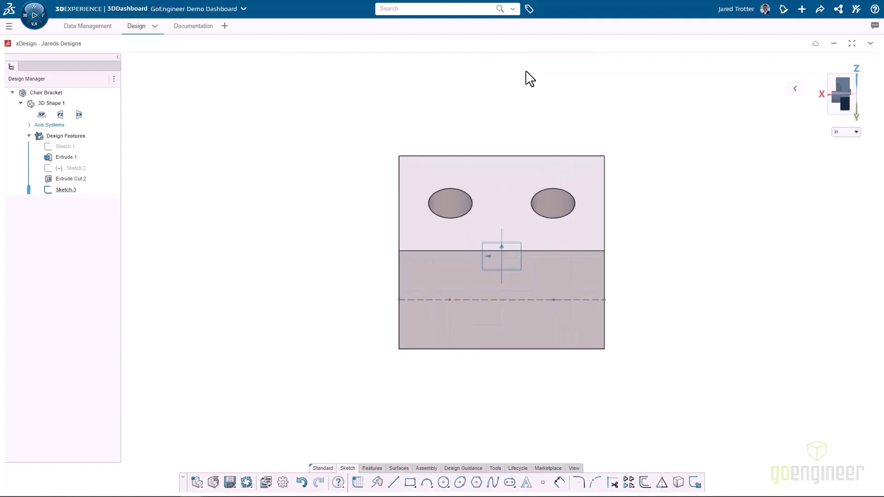
{"action": "left_click", "coordinate": [371, 468]}
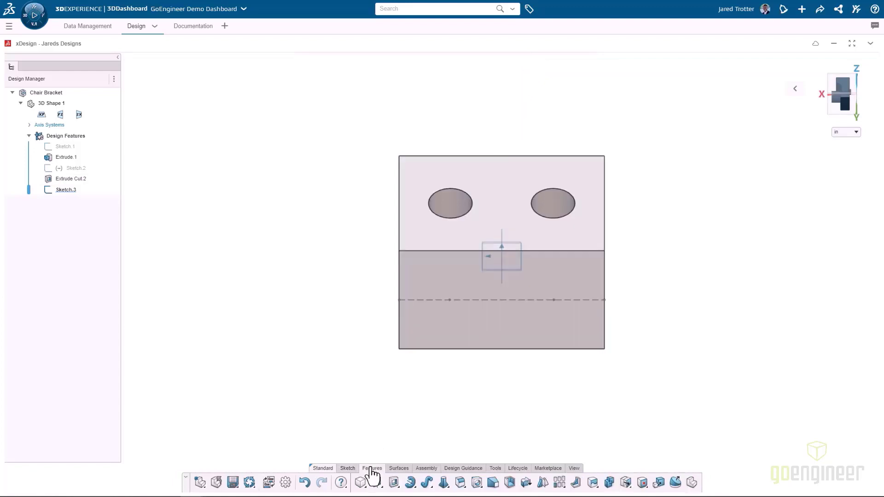
{"action": "left_click", "coordinate": [476, 483]}
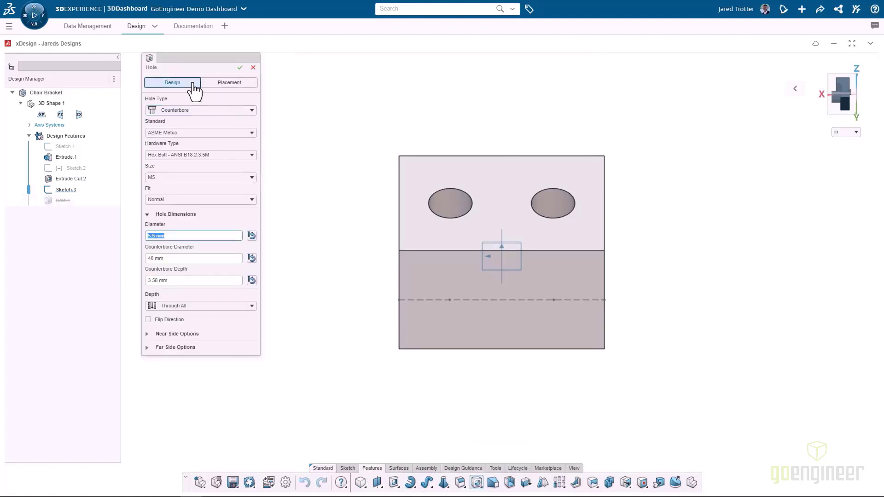
{"action": "left_click", "coordinate": [215, 85]}
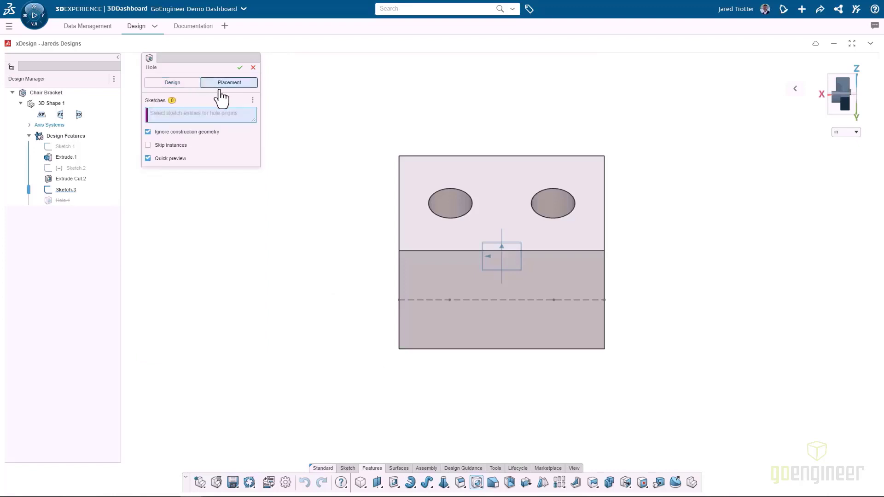
{"action": "left_click", "coordinate": [450, 299]}
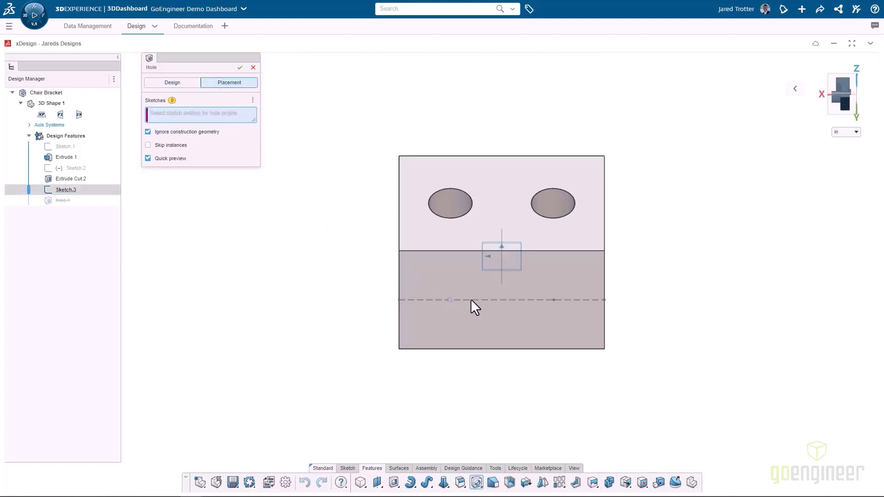
{"action": "left_click", "coordinate": [554, 300]}
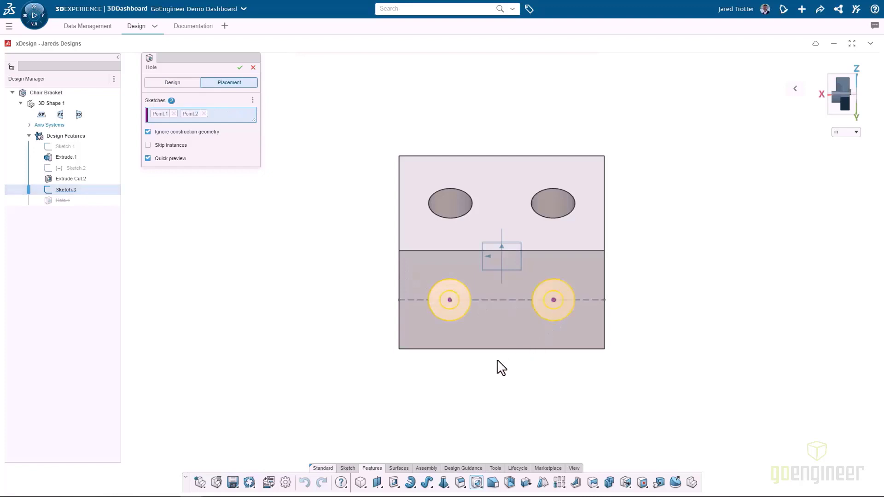
{"action": "middle_click_drag", "start_coordinate": [514, 347], "coordinate": [591, 366]}
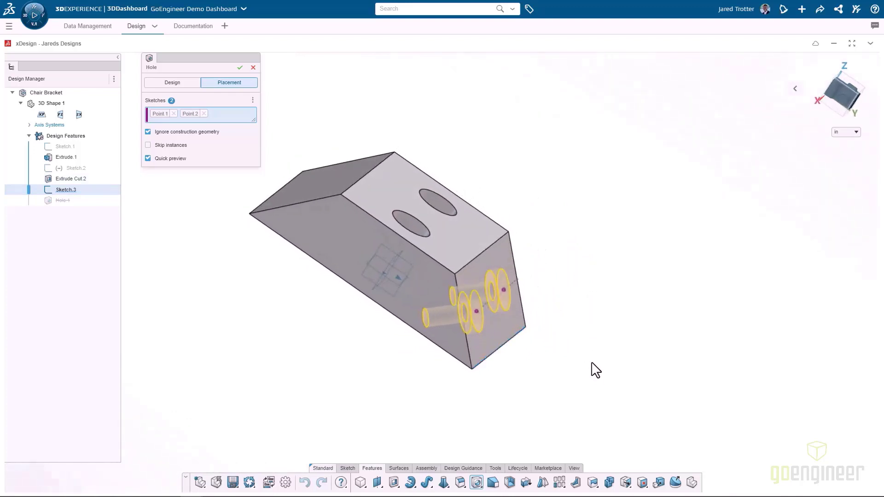
Step: Set the hole standard to ASME Inch and the hole diameter to 0.4 in
{"action": "left_click", "coordinate": [192, 86]}
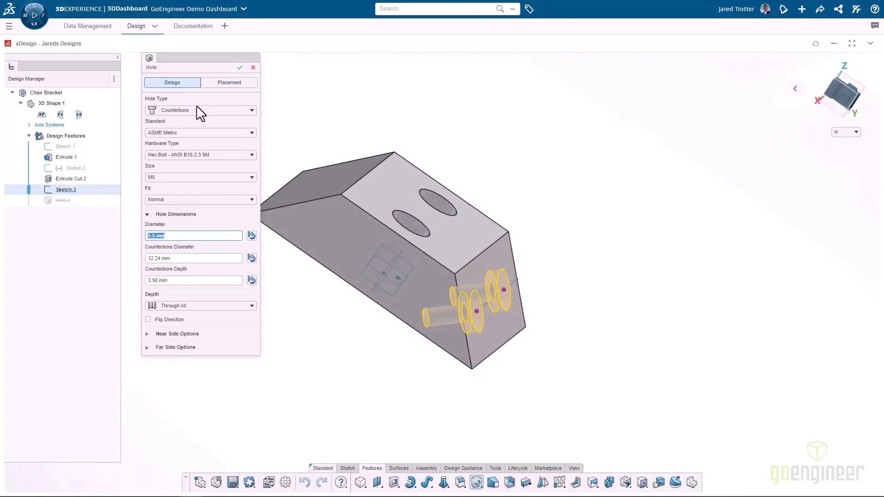
{"action": "left_click", "coordinate": [197, 134]}
{"action": "left_click", "coordinate": [192, 140]}
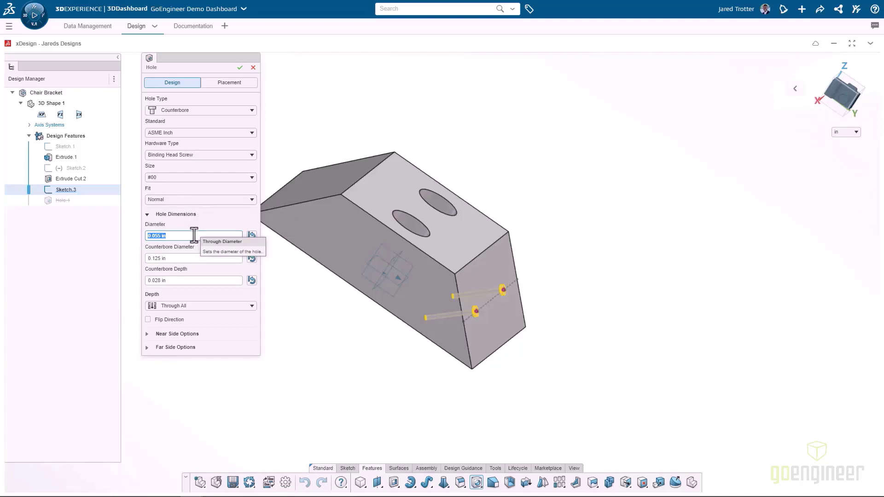
{"action": "type", "text": "0"}
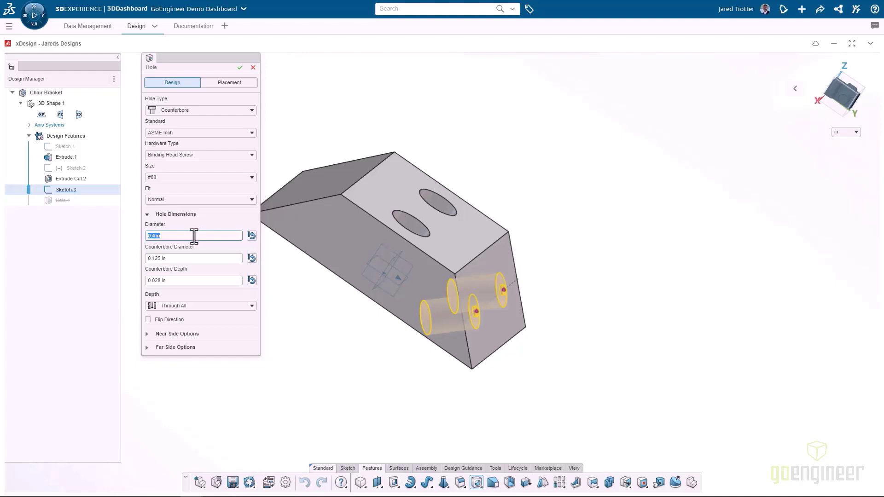
Step: Set the counterbore diameter to 0.175 in and the counterbore depth to 0.3 in
{"action": "left_click", "coordinate": [191, 258]}
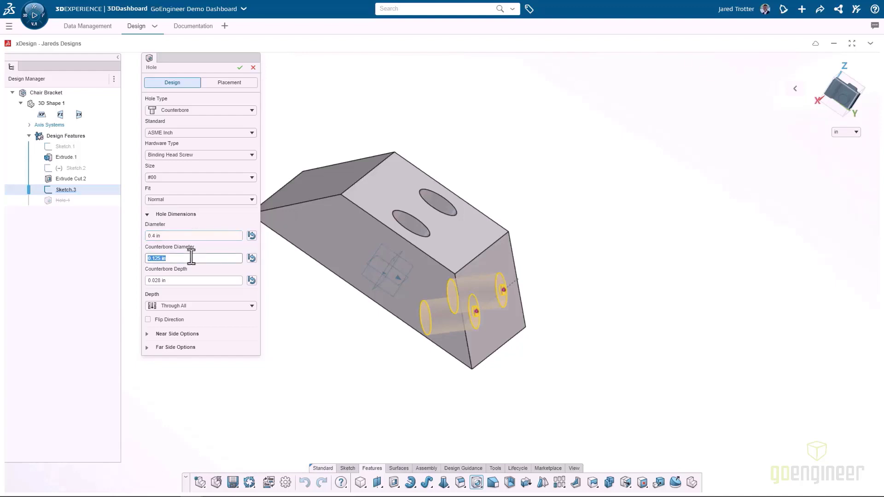
{"action": "type", "text": "0.175"}
{"action": "key", "text": "Return"}
{"action": "left_click", "coordinate": [188, 279]}
{"action": "type", "text": "0.3"}
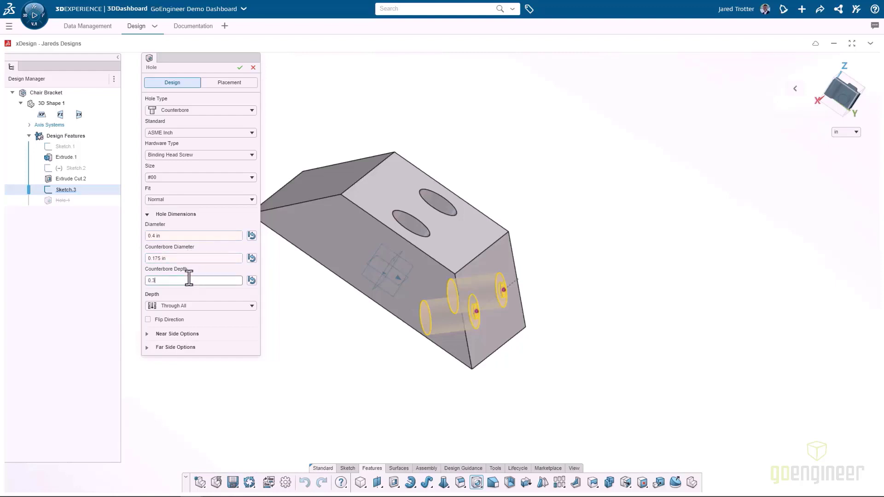
{"action": "key", "text": "Return"}
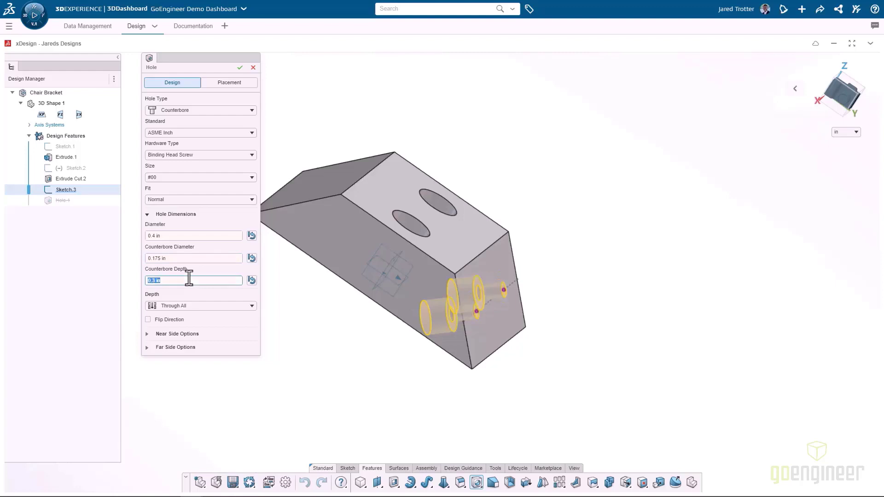
Step: Make the holes blind with a distance of 1 in and complete the Hole feature
{"action": "middle_click_drag", "start_coordinate": [335, 332], "coordinate": [358, 310]}
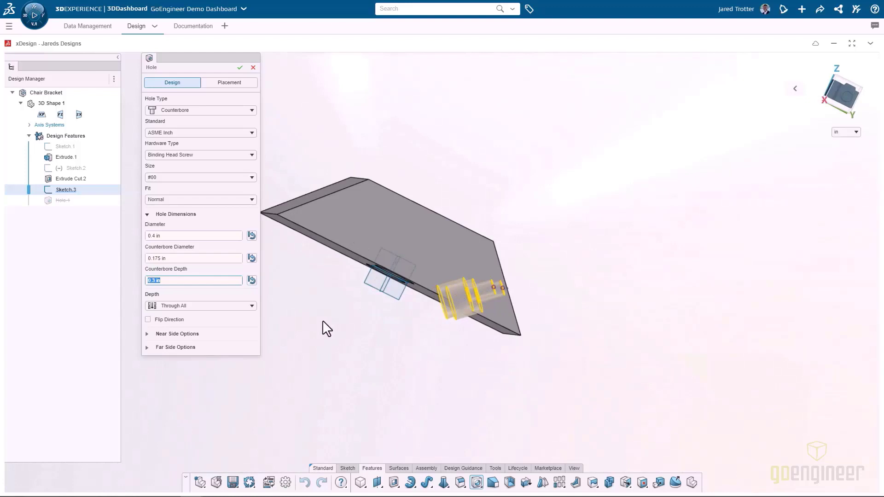
{"action": "left_click", "coordinate": [245, 307]}
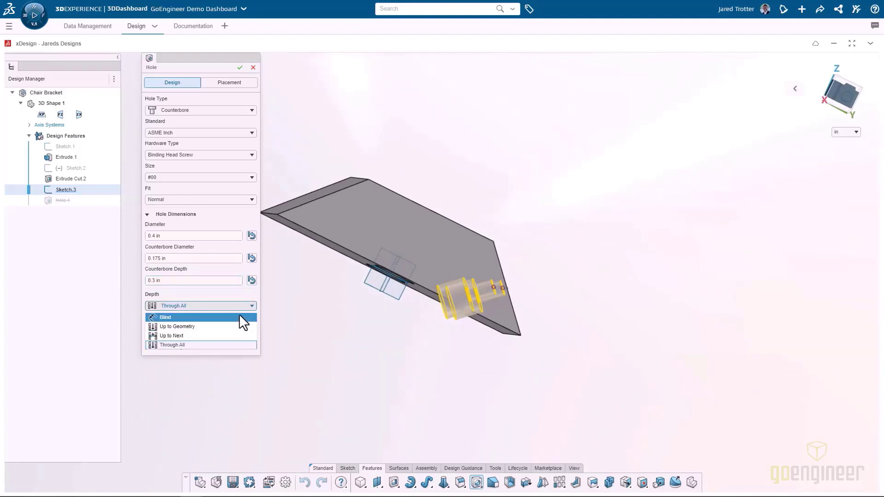
{"action": "left_click", "coordinate": [239, 317]}
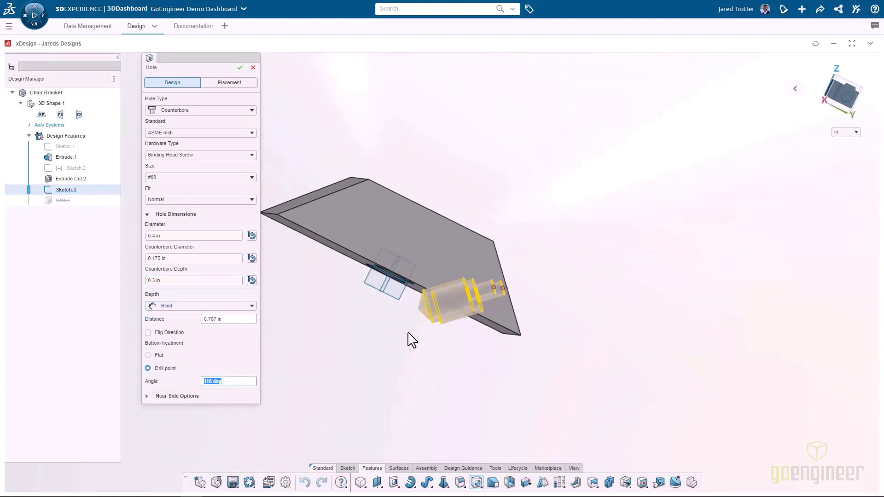
{"action": "middle_click_drag", "start_coordinate": [408, 333], "coordinate": [393, 328]}
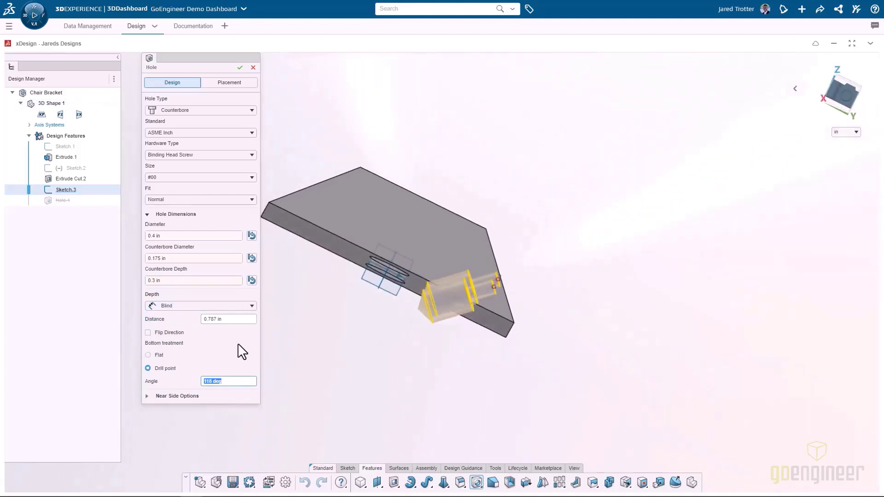
{"action": "left_click", "coordinate": [213, 319]}
{"action": "type", "text": "1.0"}
{"action": "key", "text": "Return"}
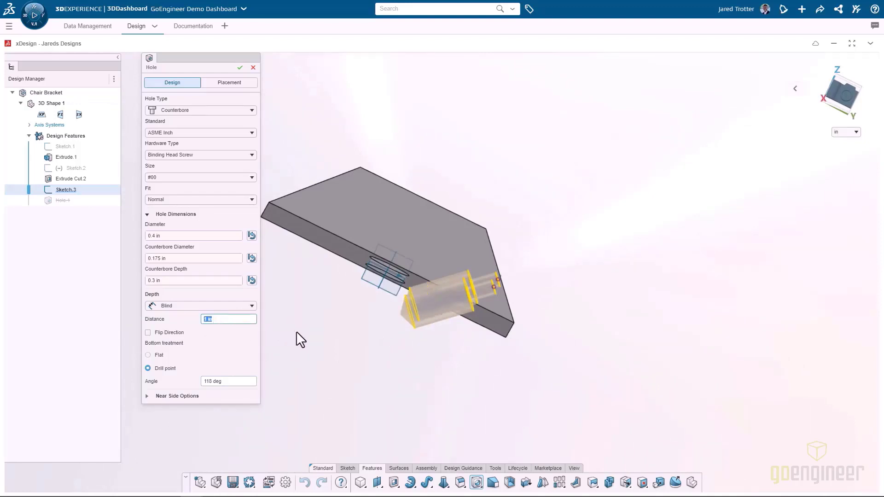
{"action": "left_click", "coordinate": [240, 68]}
Step: Mirror the counterbore hole feature about the ZX plane onto the opposite sloped face
{"action": "mouse_move", "coordinate": [444, 346]}
{"action": "middle_mouse_down"}
{"action": "mouse_move", "coordinate": [449, 280]}
{"action": "mouse_move", "coordinate": [466, 274]}
{"action": "mouse_move", "coordinate": [505, 283]}
{"action": "mouse_move", "coordinate": [438, 387]}
{"action": "mouse_move", "coordinate": [453, 347]}
{"action": "middle_mouse_up"}
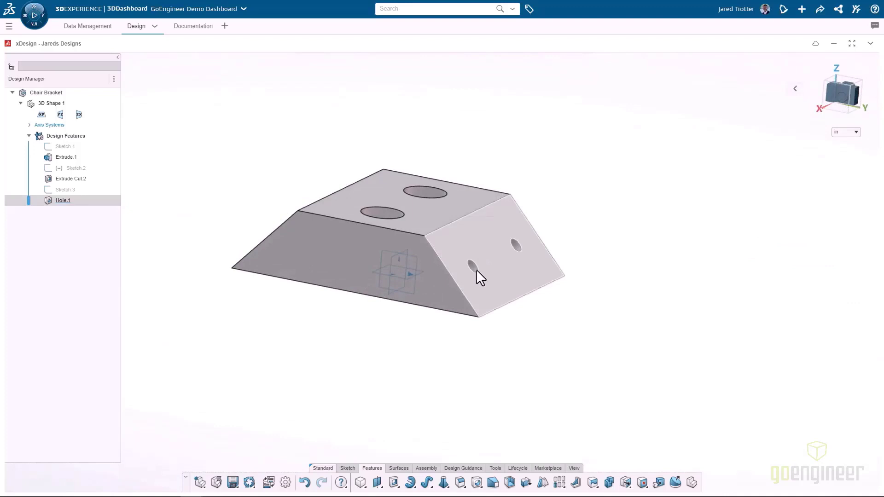
{"action": "middle_click_drag", "start_coordinate": [367, 288], "coordinate": [328, 284]}
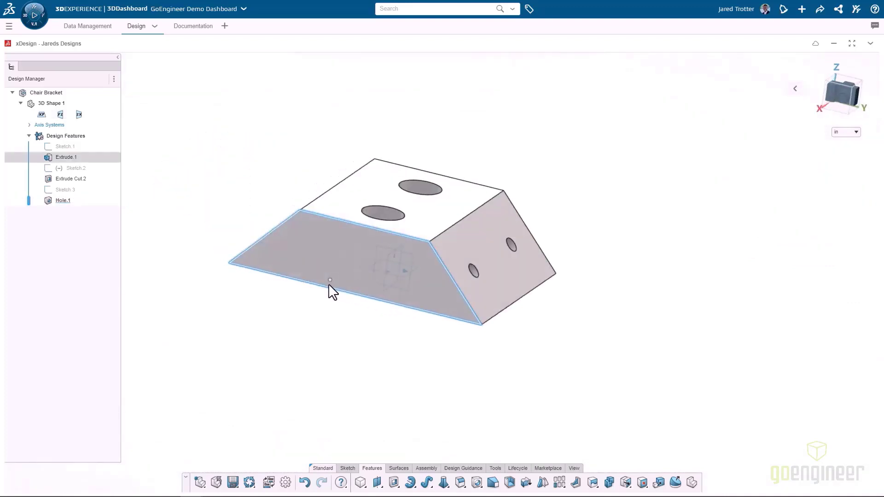
{"action": "left_click", "coordinate": [64, 200]}
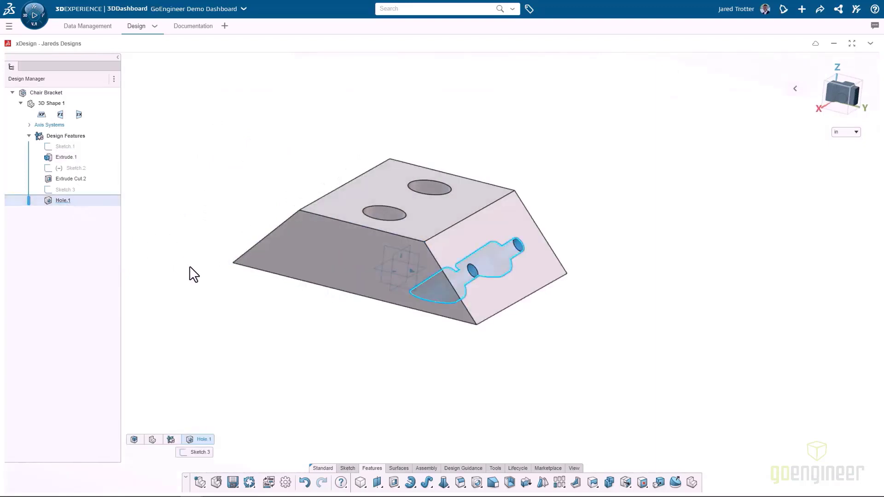
{"action": "left_click", "coordinate": [542, 482]}
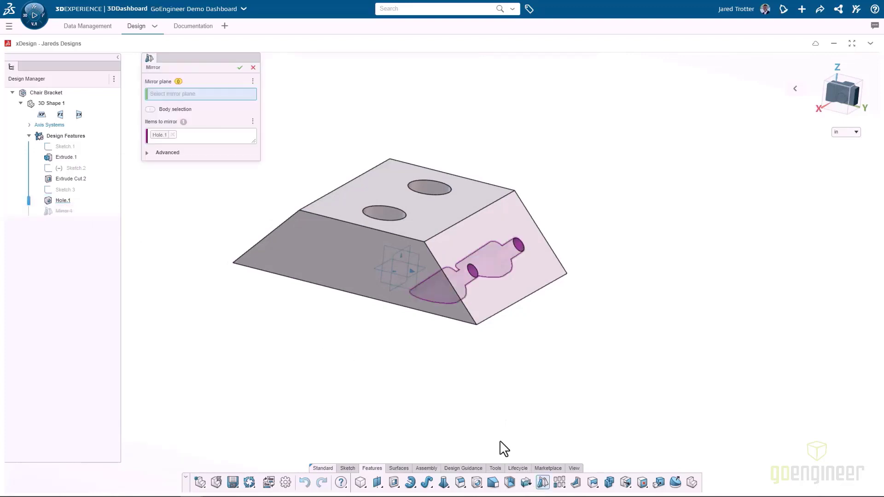
{"action": "left_click", "coordinate": [391, 288]}
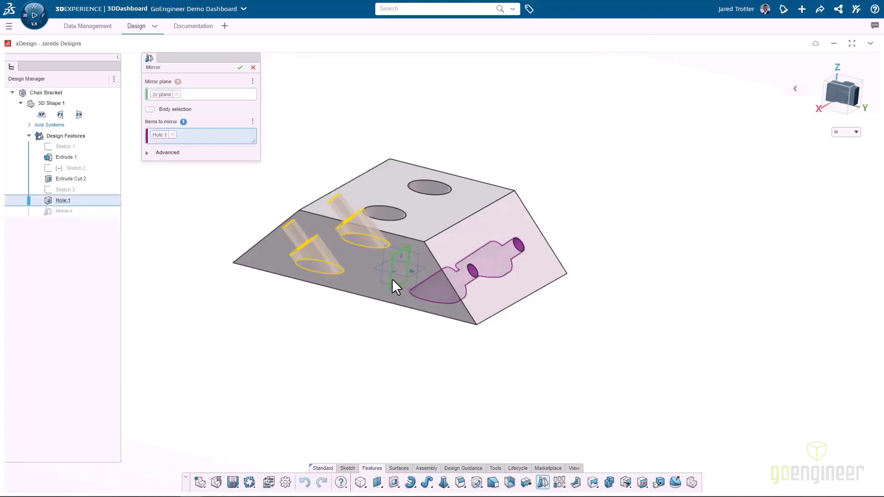
{"action": "left_click", "coordinate": [239, 68]}
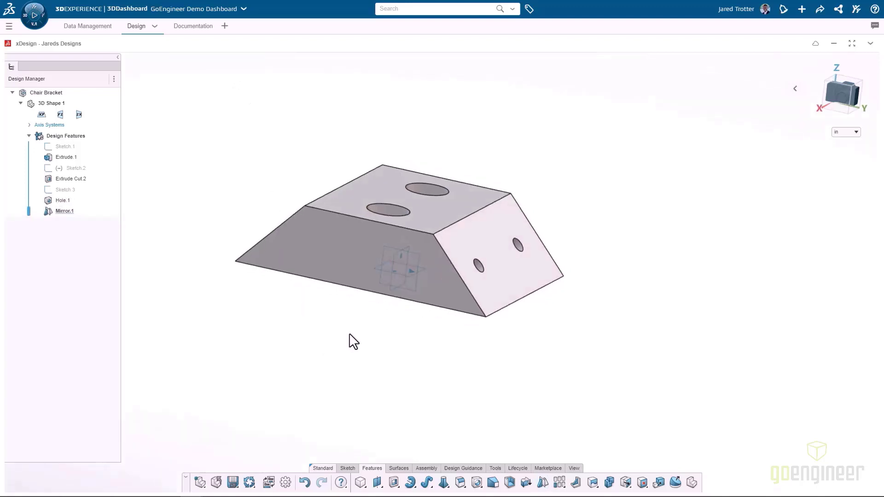
Step: Save the Chair Bracket component
{"action": "middle_click_drag", "start_coordinate": [354, 342], "coordinate": [486, 352]}
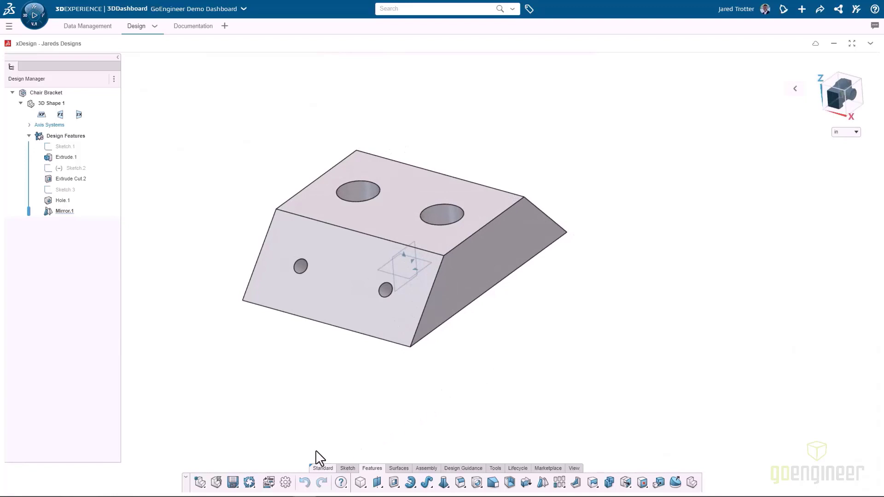
{"action": "left_click", "coordinate": [238, 483]}
{"action": "left_click", "coordinate": [233, 483]}
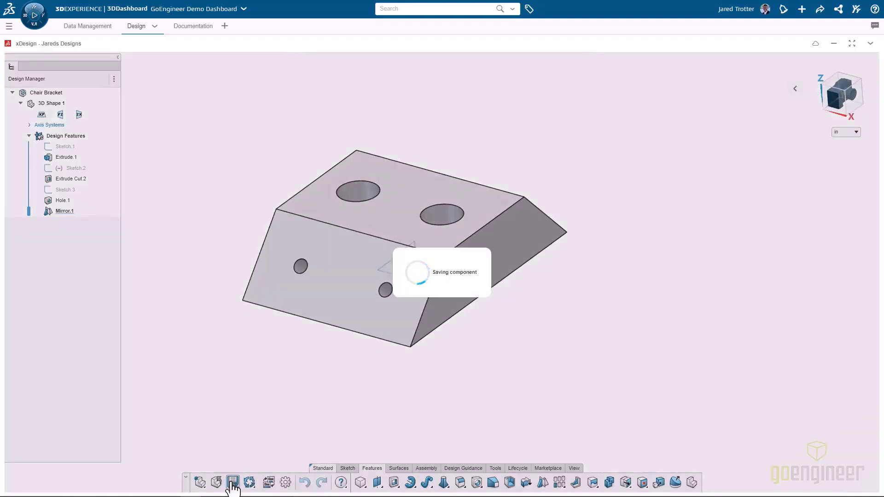
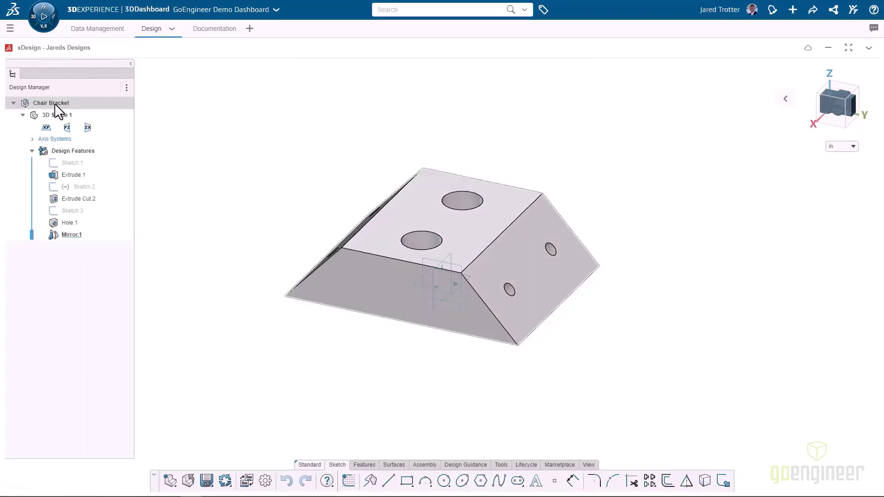
Step: Open the bracket in xDrawing and create a documentation set named Chair Bracket, located in the personal designs space with the Leader role
{"action": "left_click_drag", "start_coordinate": [57, 102], "coordinate": [279, 126]}
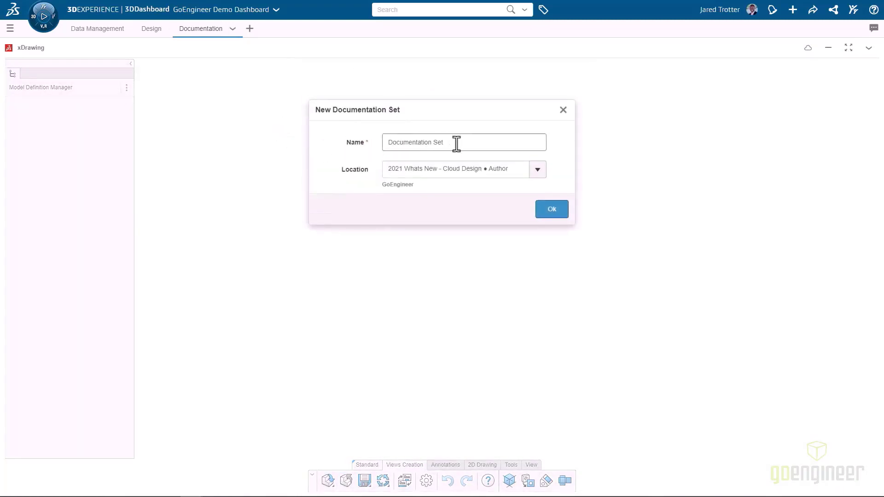
{"action": "left_click_drag", "start_coordinate": [456, 143], "coordinate": [388, 146]}
{"action": "type", "text": "Th"}
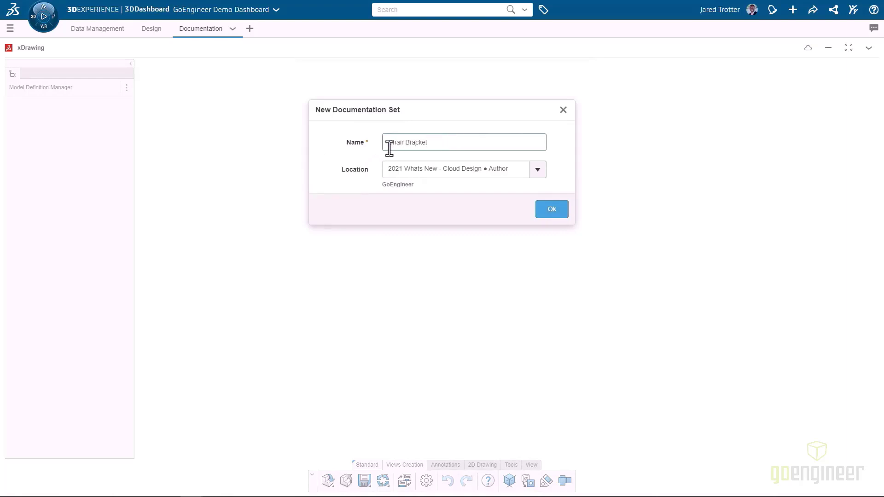
{"action": "left_click", "coordinate": [537, 169]}
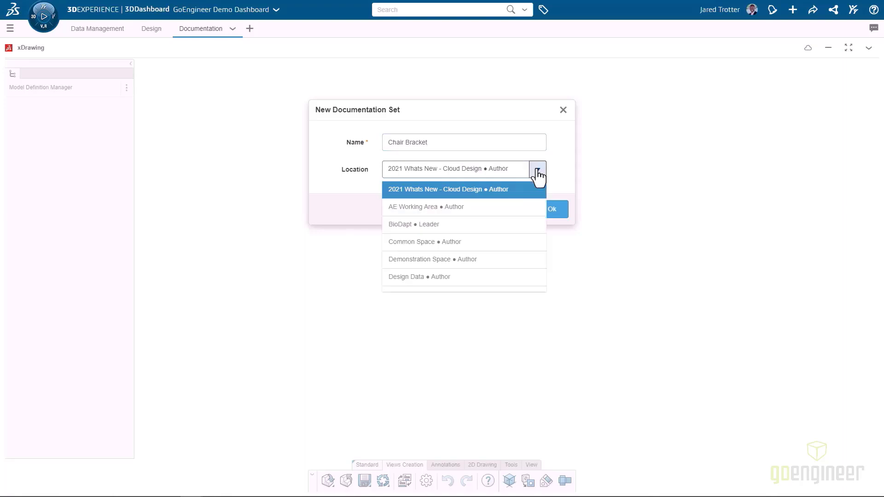
{"action": "scroll", "coordinate": [507, 217], "scroll_direction": "down", "scroll_amount": 1}
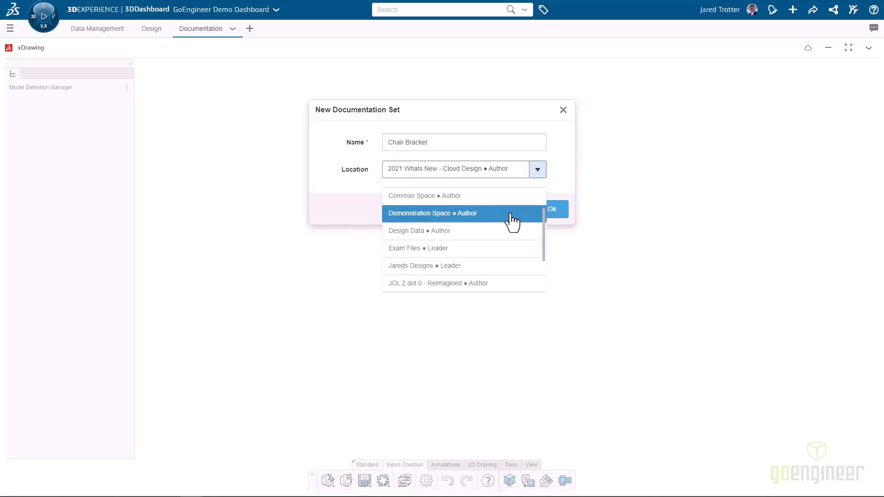
{"action": "left_click", "coordinate": [486, 266]}
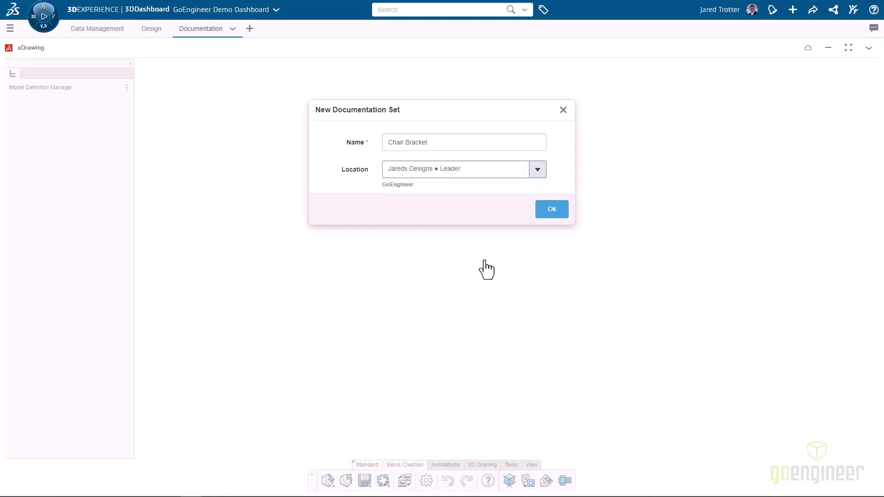
{"action": "left_click", "coordinate": [544, 212]}
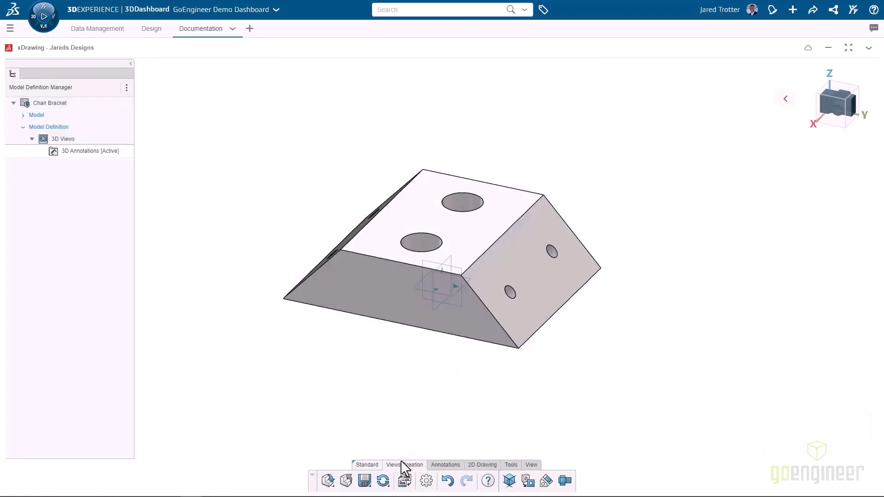
Step: Create a Front orthographic 2D view of the bracket, keeping the suggested view name and black annotation color
{"action": "left_click", "coordinate": [528, 481]}
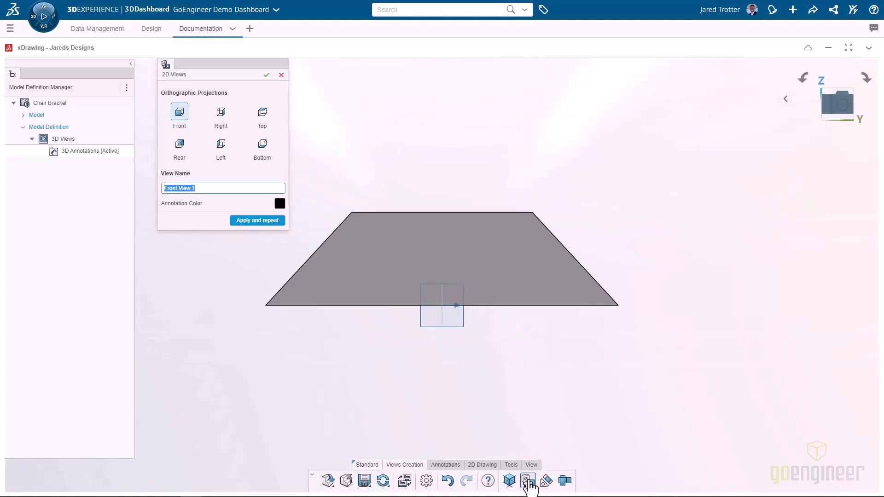
{"action": "left_click", "coordinate": [216, 188]}
{"action": "left_click", "coordinate": [234, 224]}
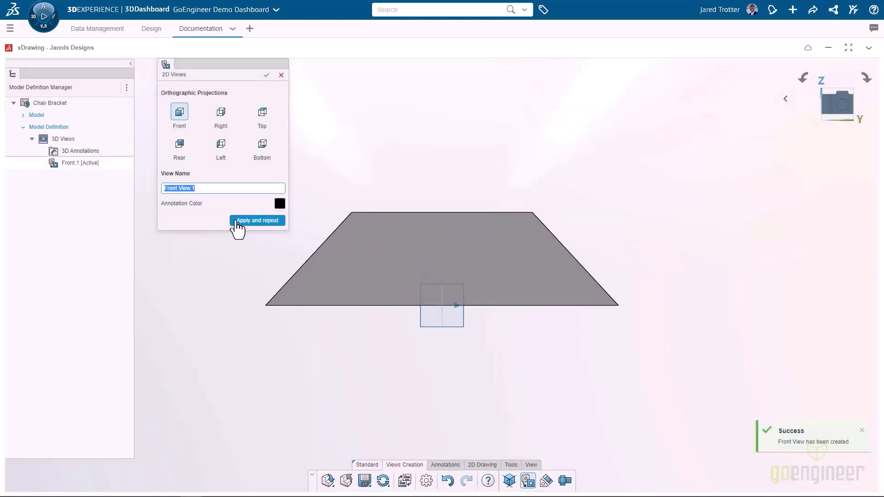
Step: Create a Top orthographic 2D view of the bracket with a blue annotation color (RGB 74, 136, 245), then exit the view
{"action": "left_click", "coordinate": [262, 114]}
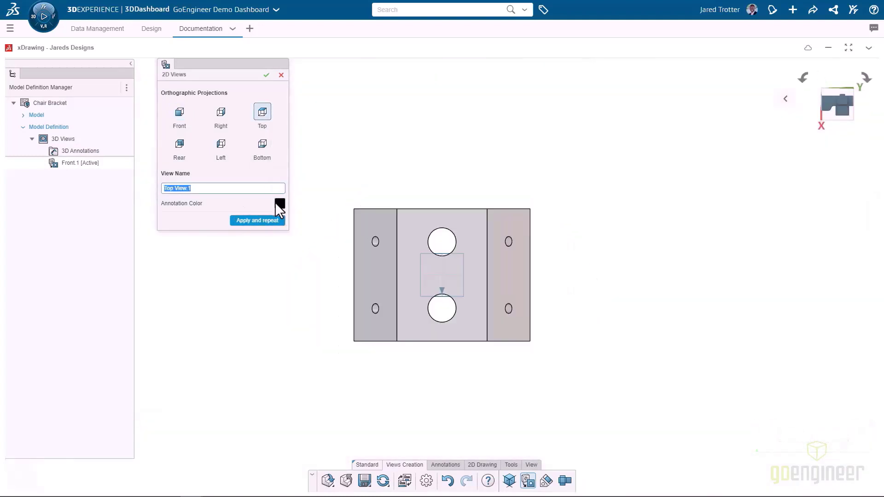
{"action": "left_click", "coordinate": [276, 203]}
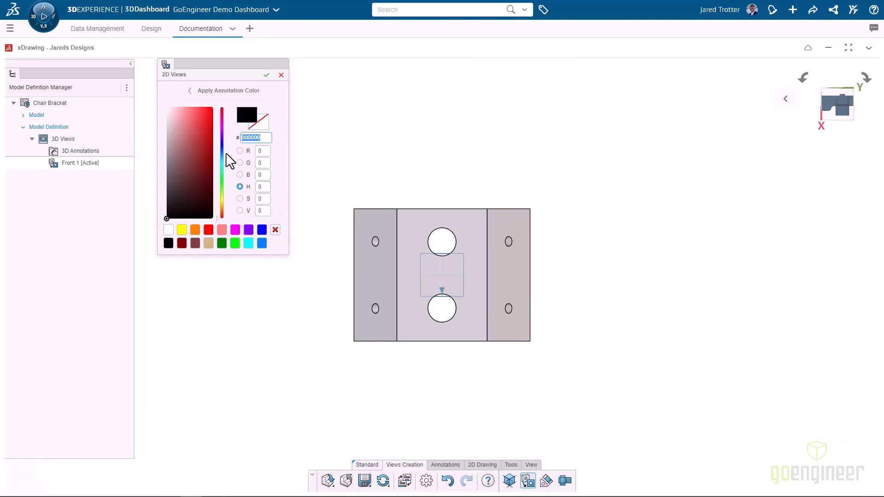
{"action": "left_click", "coordinate": [221, 151]}
{"action": "left_click", "coordinate": [199, 111]}
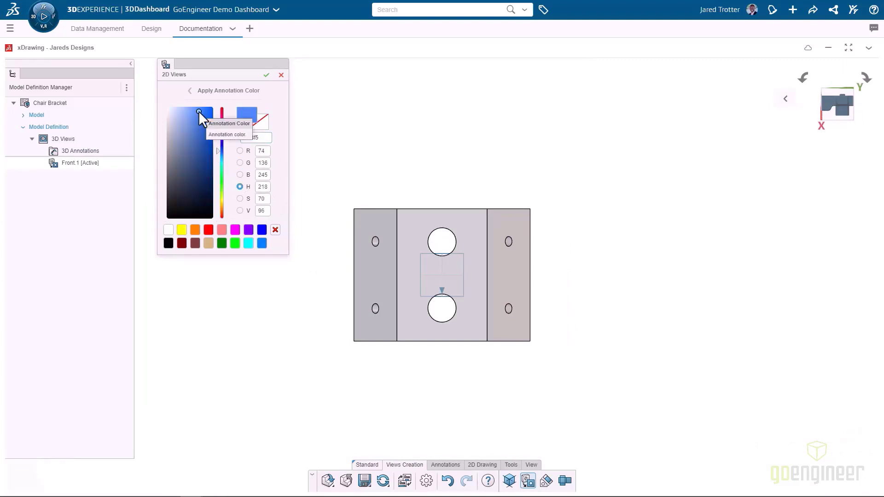
{"action": "left_click", "coordinate": [206, 93]}
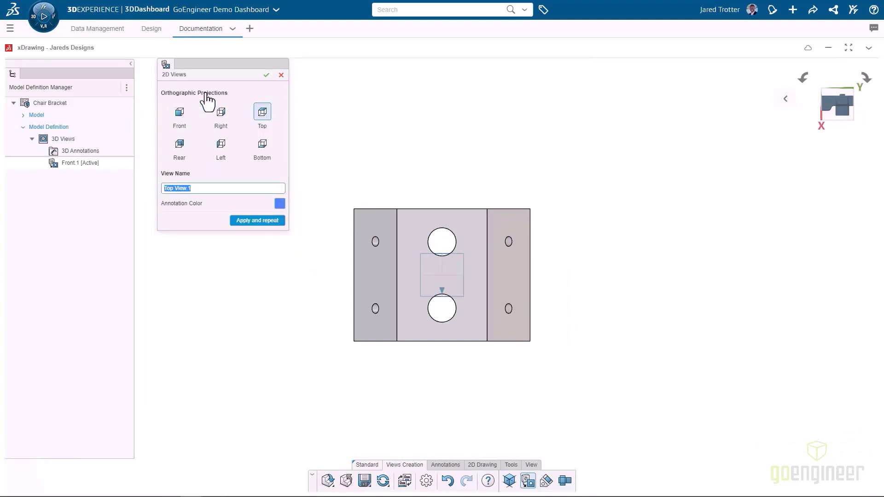
{"action": "left_click", "coordinate": [207, 188]}
{"action": "left_click", "coordinate": [266, 76]}
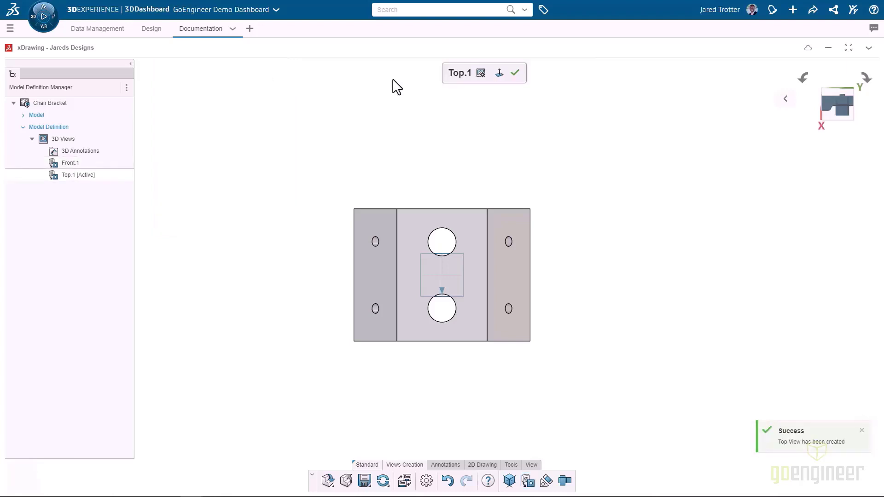
{"action": "left_click", "coordinate": [514, 77]}
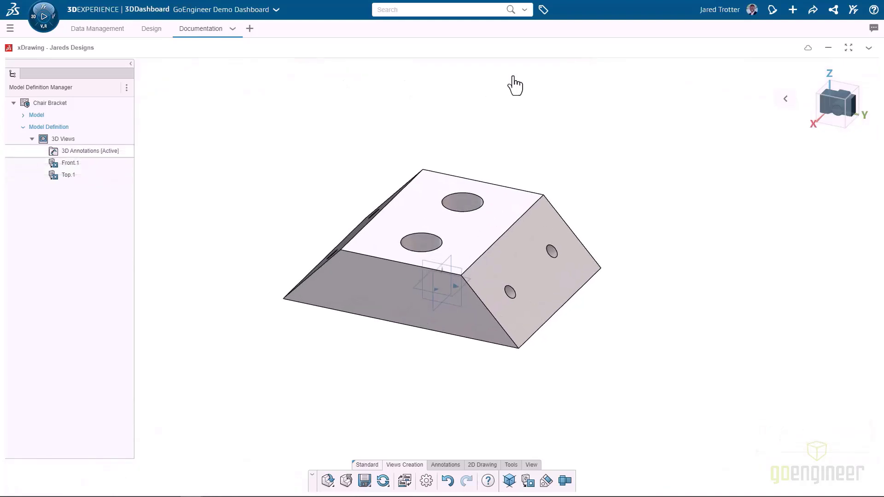
Step: Orient the model normal to the sloped side face and set up a current-view 3D view with green annotation color #24c55d
{"action": "left_click", "coordinate": [516, 252]}
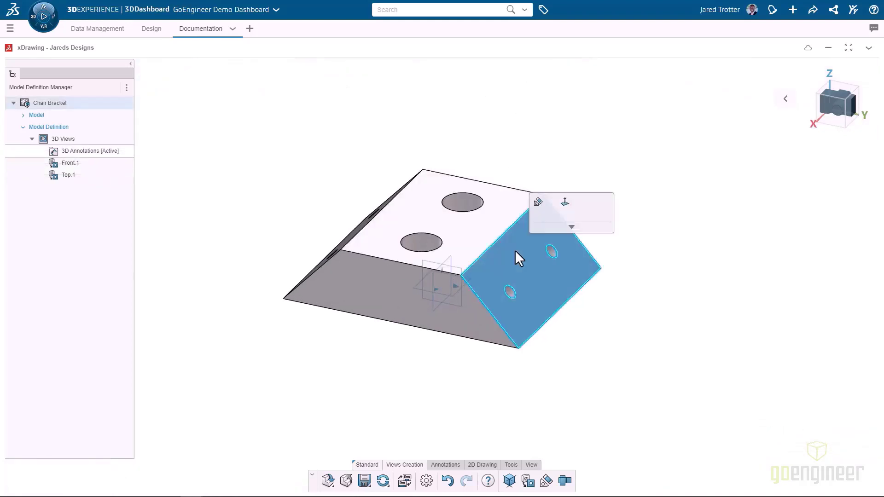
{"action": "left_click", "coordinate": [564, 203]}
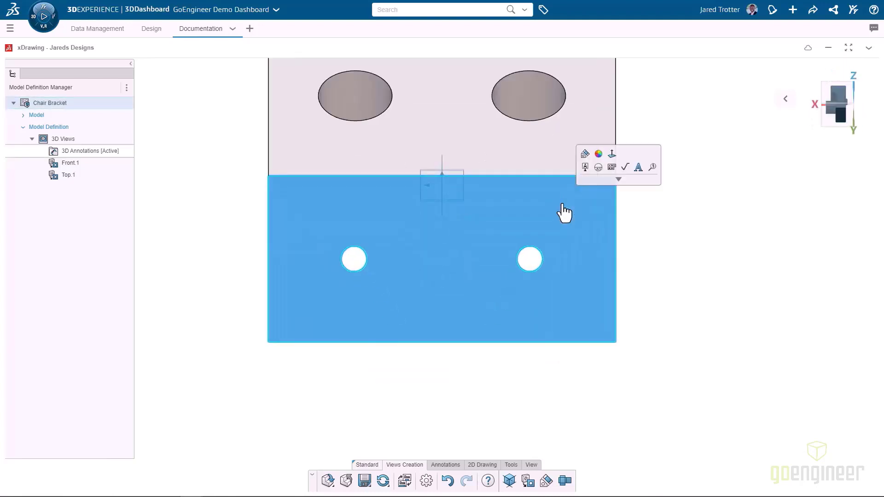
{"action": "left_click", "coordinate": [509, 481]}
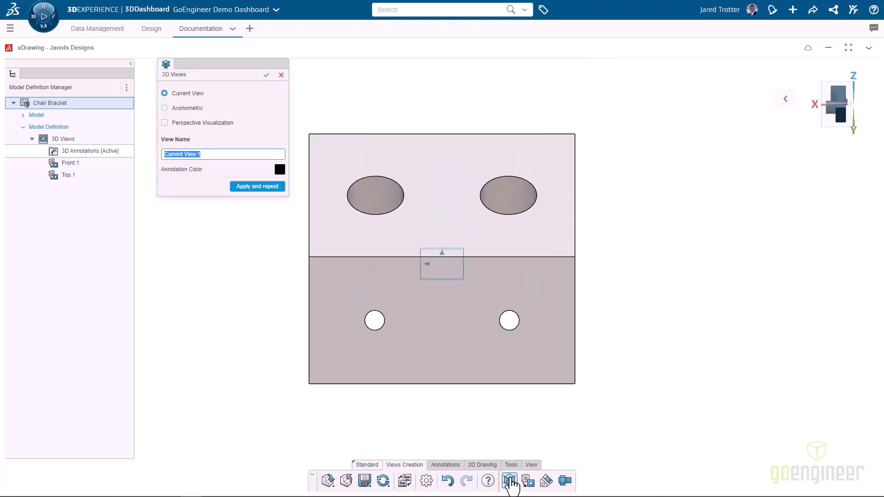
{"action": "left_click", "coordinate": [279, 170]}
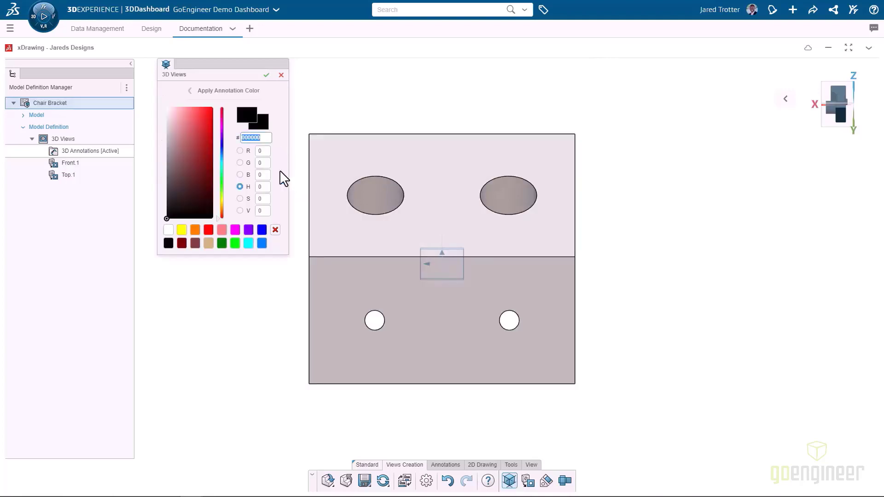
{"action": "left_click", "coordinate": [221, 175]}
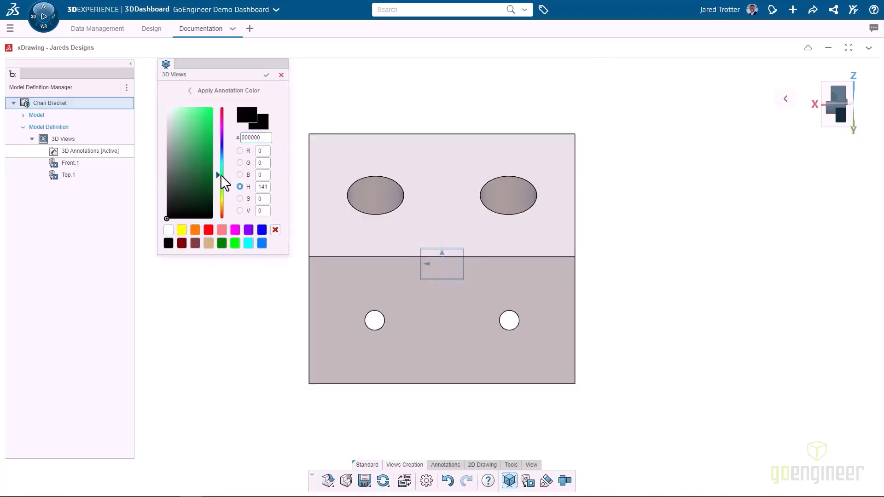
{"action": "left_click", "coordinate": [209, 157]}
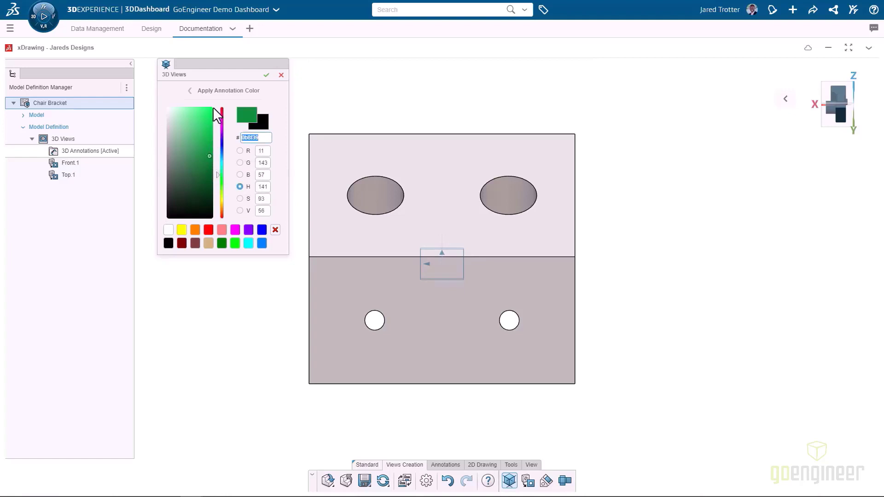
{"action": "left_click", "coordinate": [204, 132]}
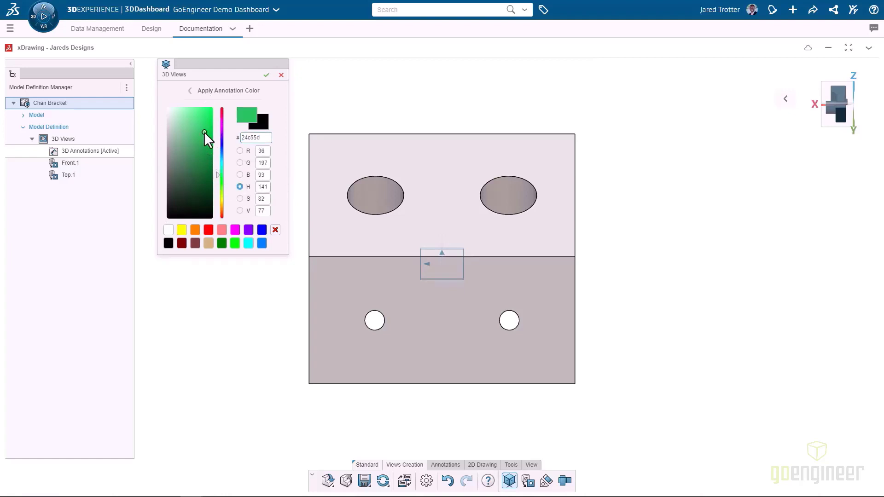
{"action": "left_click", "coordinate": [205, 92]}
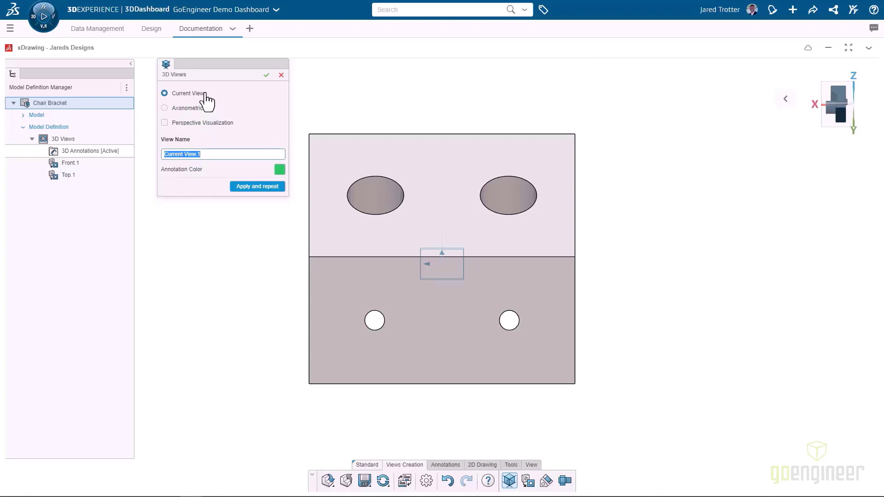
Step: Name the 3D view Hole View.1 and create it
{"action": "left_click", "coordinate": [207, 153]}
{"action": "key", "text": "BackSpace"}
{"action": "key", "text": "BackSpace"}
{"action": "key", "text": "BackSpace"}
{"action": "key", "text": "BackSpace"}
{"action": "key", "text": "BackSpace"}
{"action": "key", "text": "BackSpace"}
{"action": "key", "text": "BackSpace"}
{"action": "key", "text": "BackSpace"}
{"action": "key", "text": "BackSpace"}
{"action": "key", "text": "BackSpace"}
{"action": "key", "text": "BackSpace"}
{"action": "key", "text": "BackSpace"}
{"action": "left_click", "coordinate": [266, 76]}
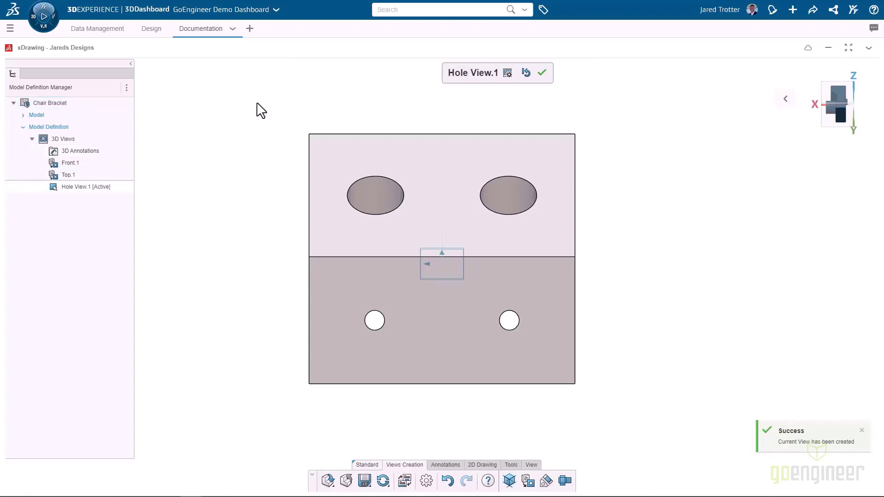
Step: Activate the Front view and dimension the bracket's height between its upper and lower edges, placed beside the profile
{"action": "double_click", "coordinate": [98, 164]}
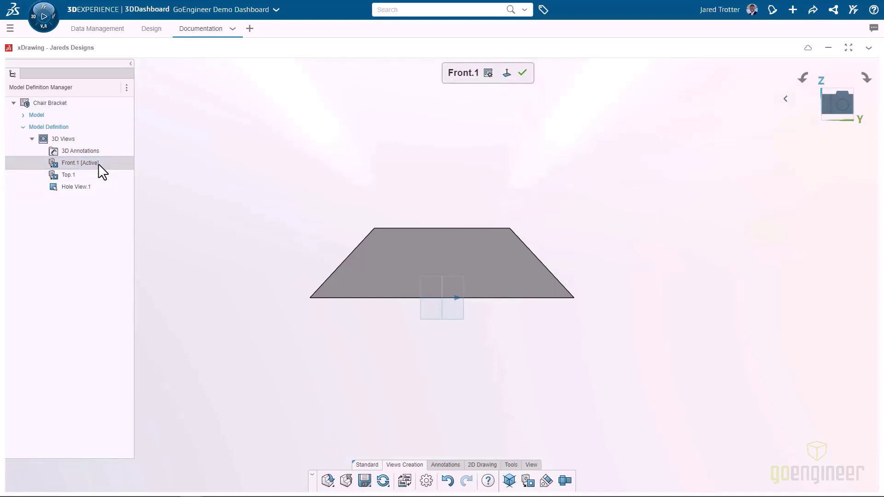
{"action": "left_click", "coordinate": [442, 465]}
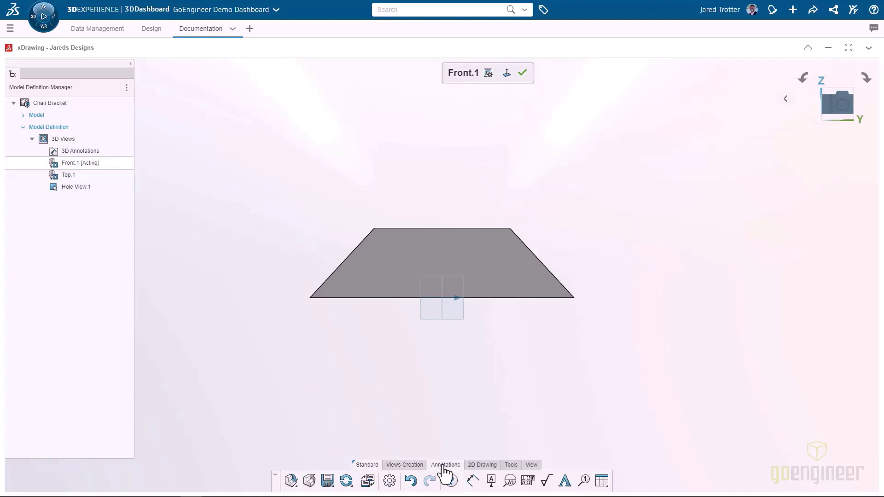
{"action": "left_click", "coordinate": [471, 480]}
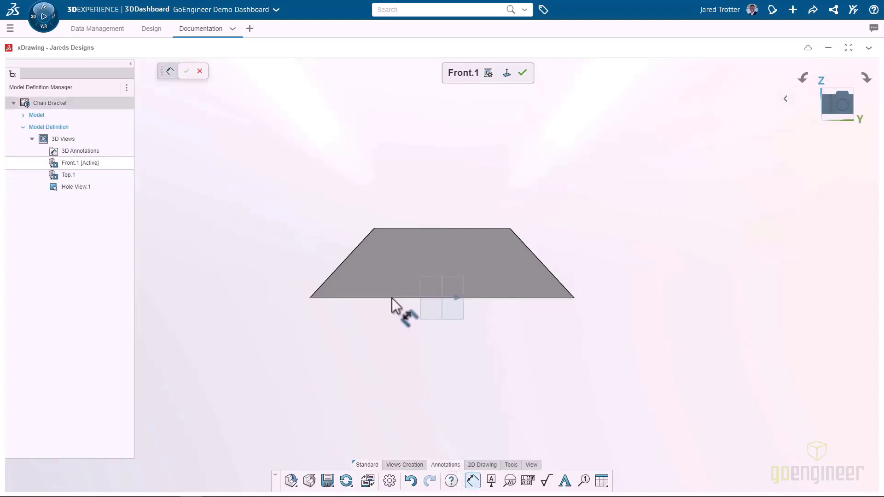
{"action": "left_click", "coordinate": [396, 228]}
{"action": "left_click", "coordinate": [396, 228]}
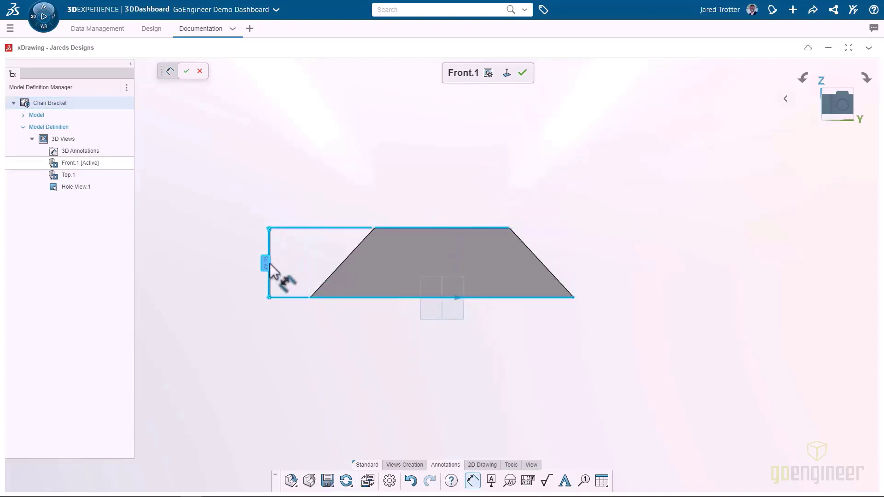
{"action": "left_click", "coordinate": [270, 265]}
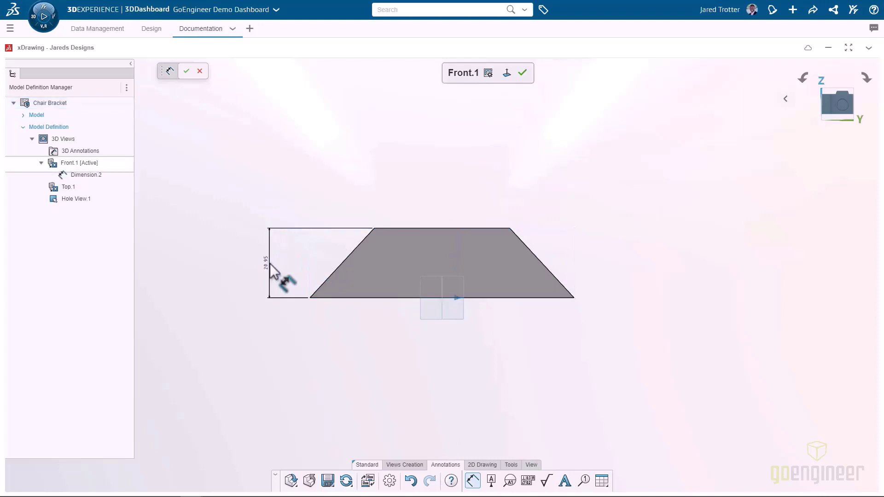
Step: Dimension the lengths of the upper and lower edges of the bracket profile in the Front view
{"action": "left_click", "coordinate": [385, 228]}
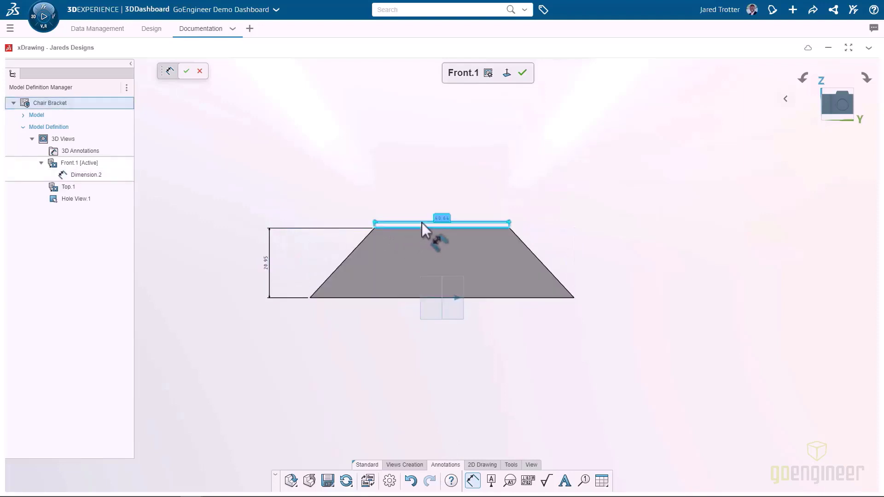
{"action": "left_click", "coordinate": [422, 224]}
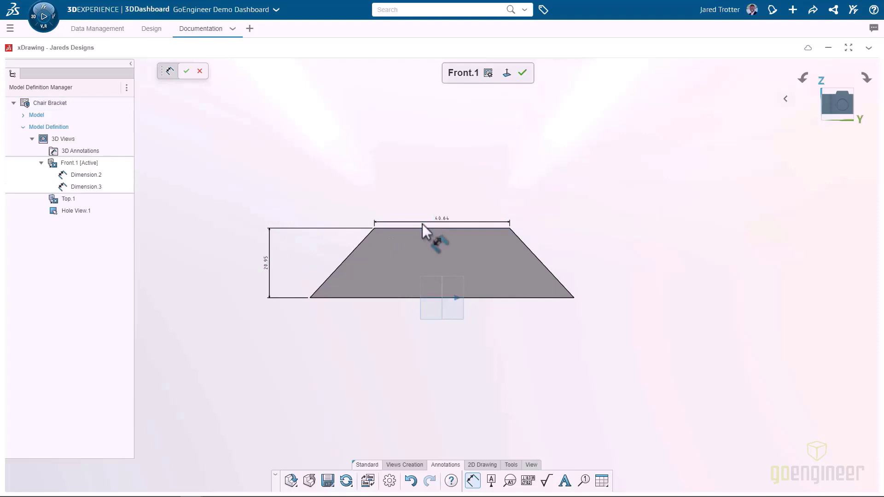
{"action": "left_click", "coordinate": [404, 299]}
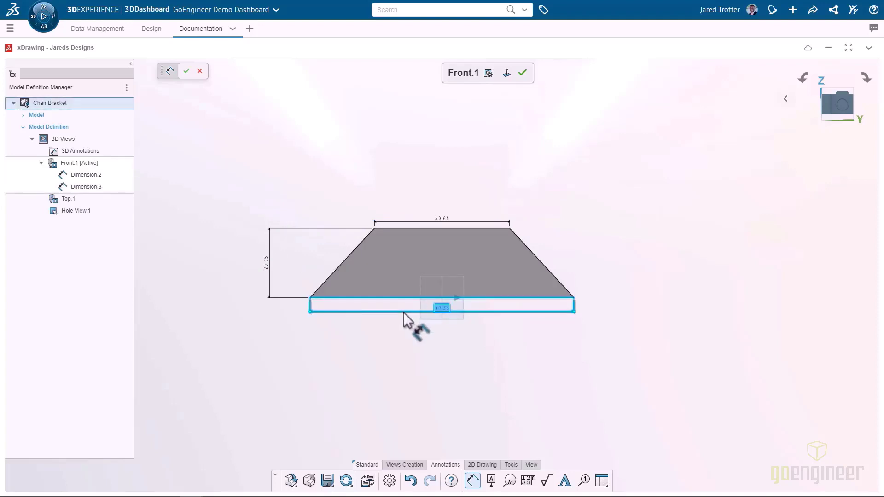
{"action": "left_click", "coordinate": [403, 312]}
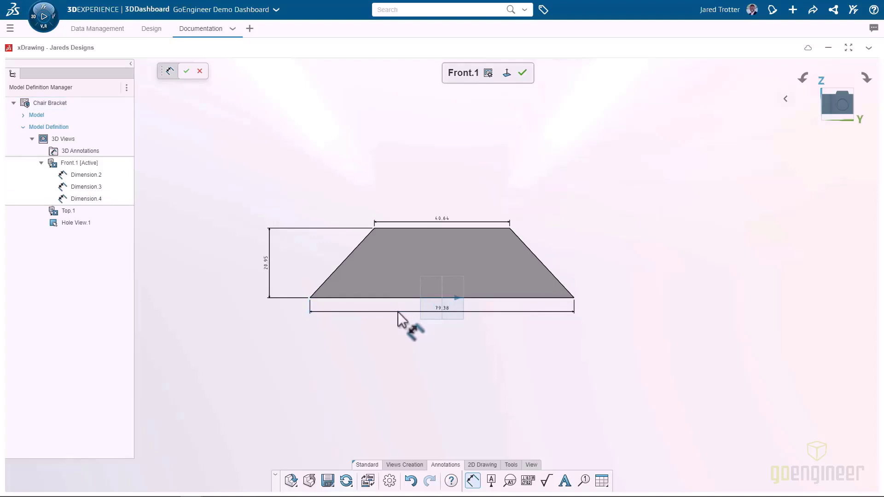
Step: Set the document linear units to inches in the system options
{"action": "left_click", "coordinate": [507, 465]}
{"action": "left_click", "coordinate": [526, 481]}
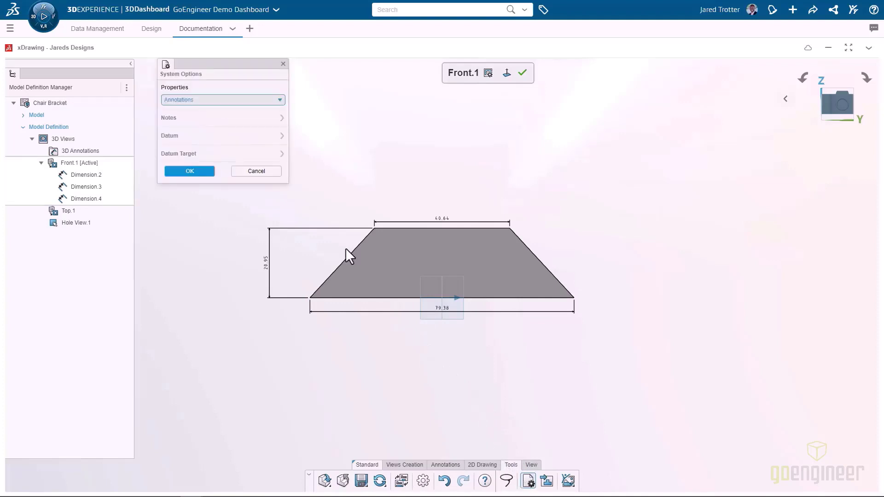
{"action": "left_click", "coordinate": [251, 102]}
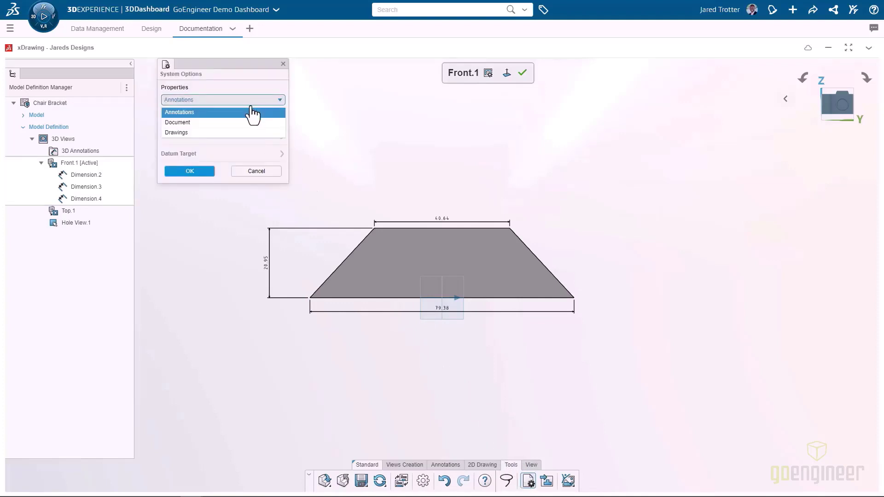
{"action": "left_click", "coordinate": [242, 122]}
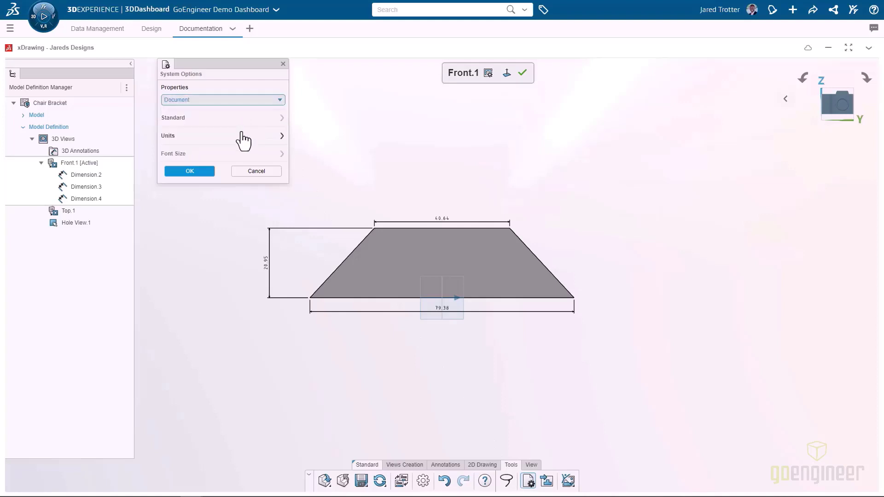
{"action": "left_click", "coordinate": [241, 136]}
{"action": "left_click", "coordinate": [237, 119]}
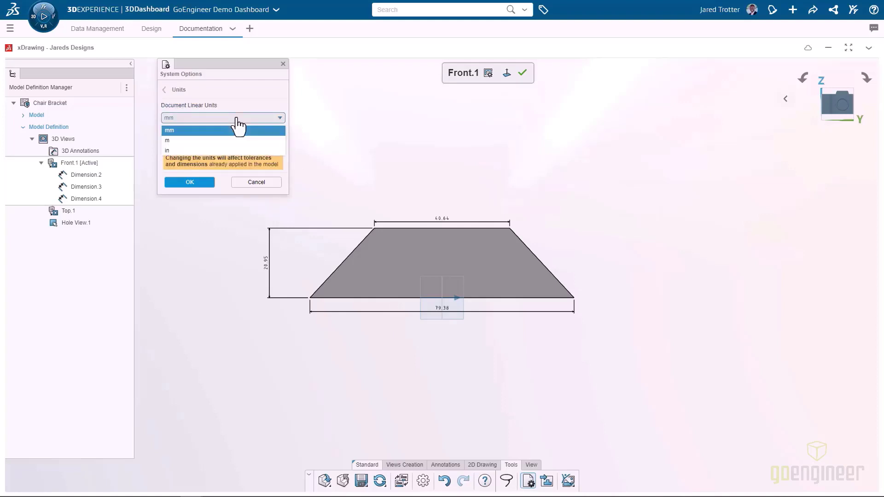
{"action": "left_click", "coordinate": [220, 150]}
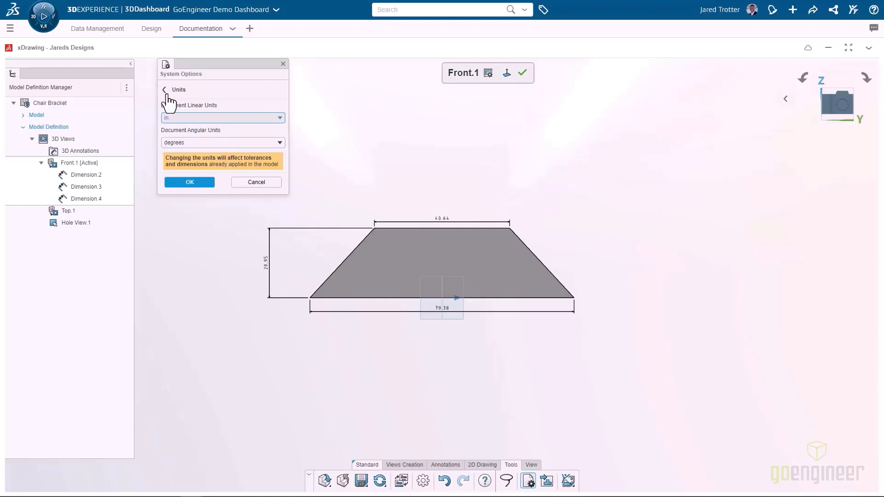
{"action": "left_click", "coordinate": [168, 94]}
Step: Set the document font size to 7.0, apply the system options and exit the Front view
{"action": "left_click", "coordinate": [206, 152]}
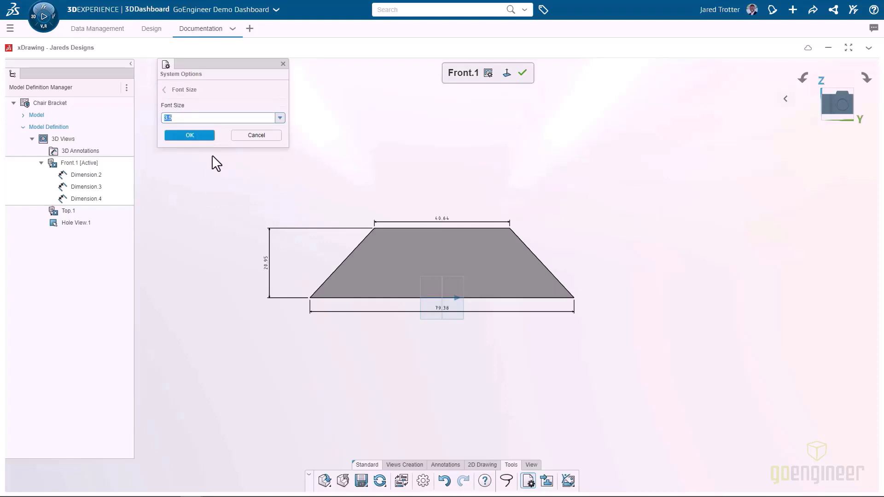
{"action": "left_click", "coordinate": [279, 118]}
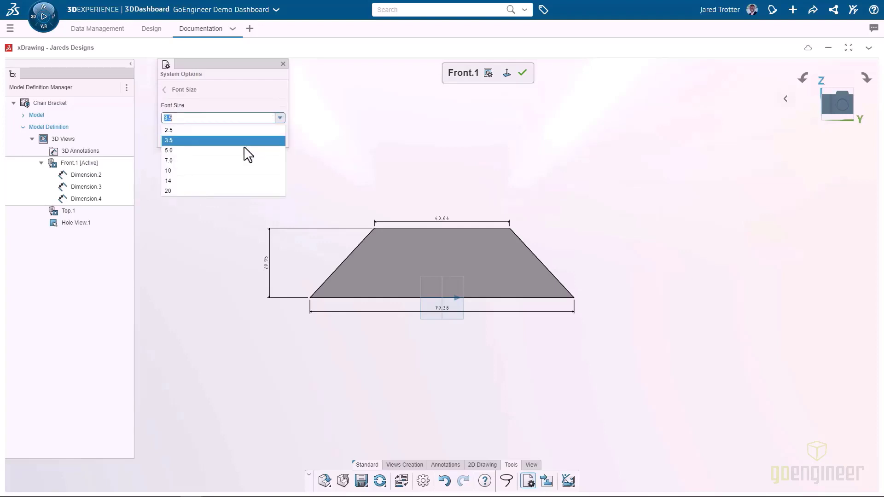
{"action": "left_click", "coordinate": [235, 161]}
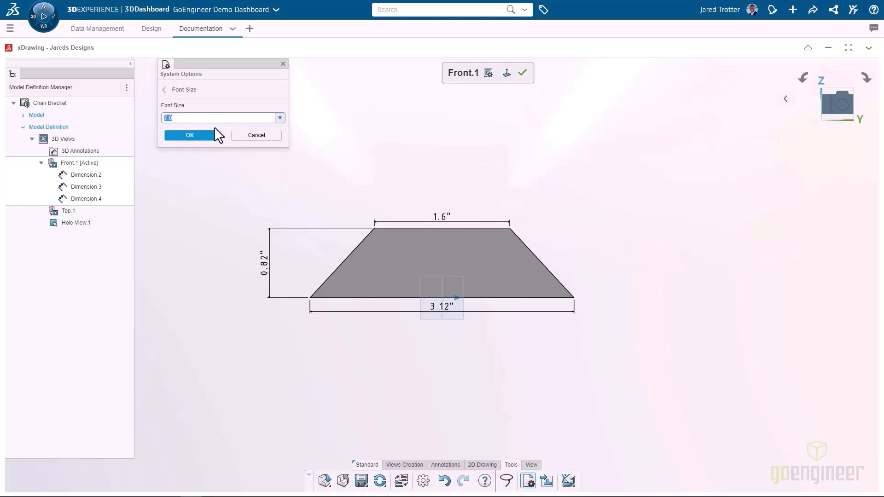
{"action": "left_click", "coordinate": [188, 90]}
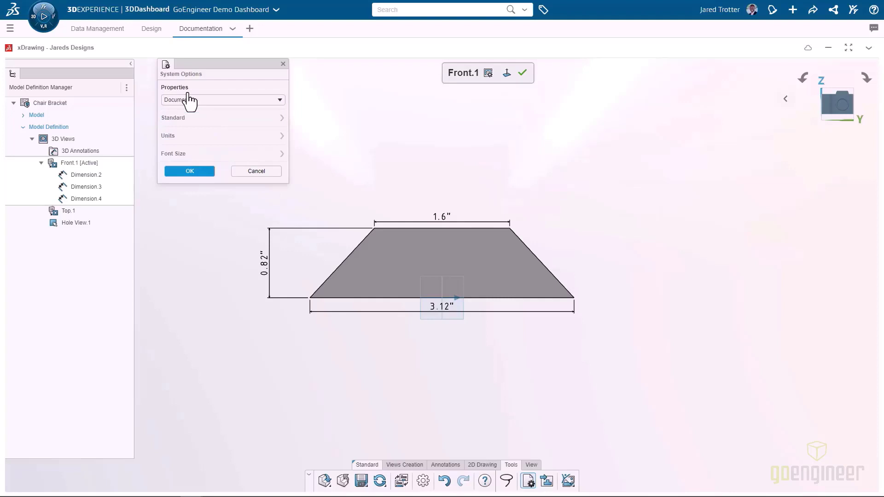
{"action": "left_click", "coordinate": [188, 170]}
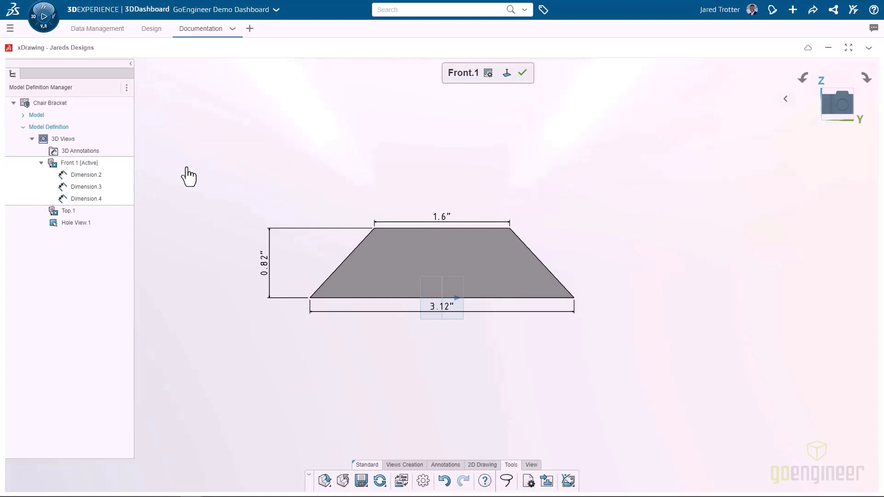
{"action": "left_click", "coordinate": [522, 73]}
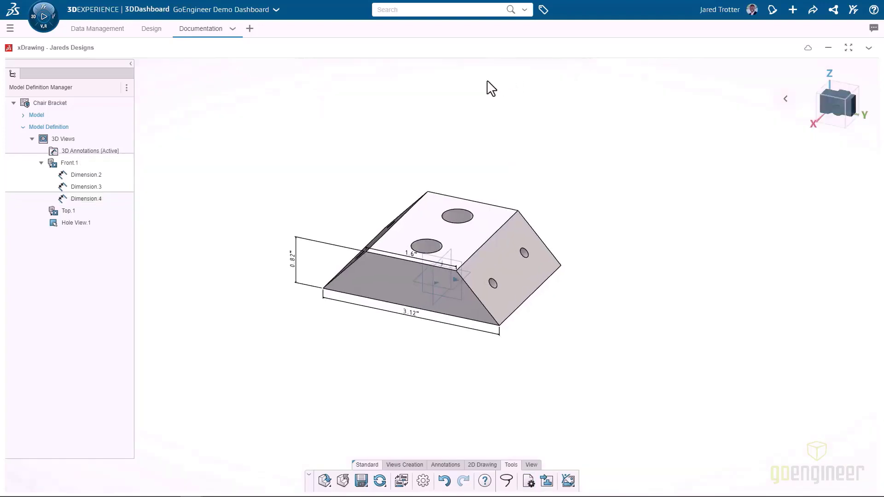
Step: Activate the Top view and dimension the bracket's outer left edge and the diameter of the upper large hole
{"action": "double_click", "coordinate": [70, 211]}
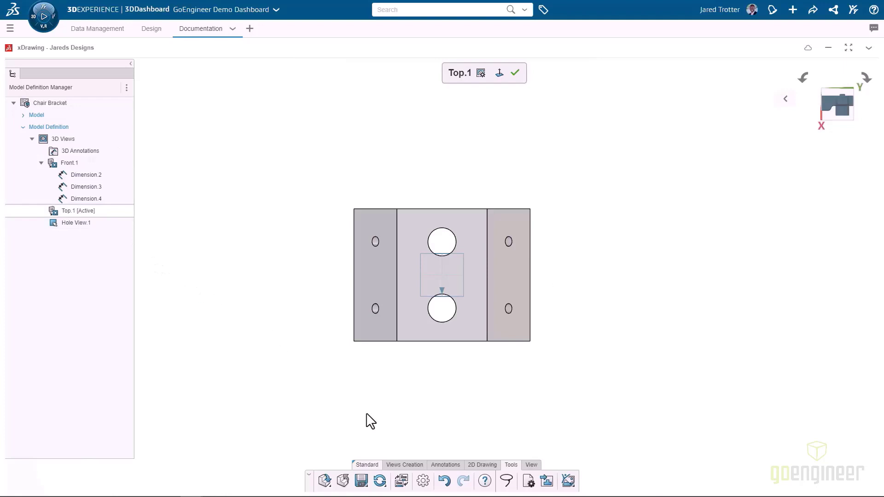
{"action": "left_click", "coordinate": [439, 465]}
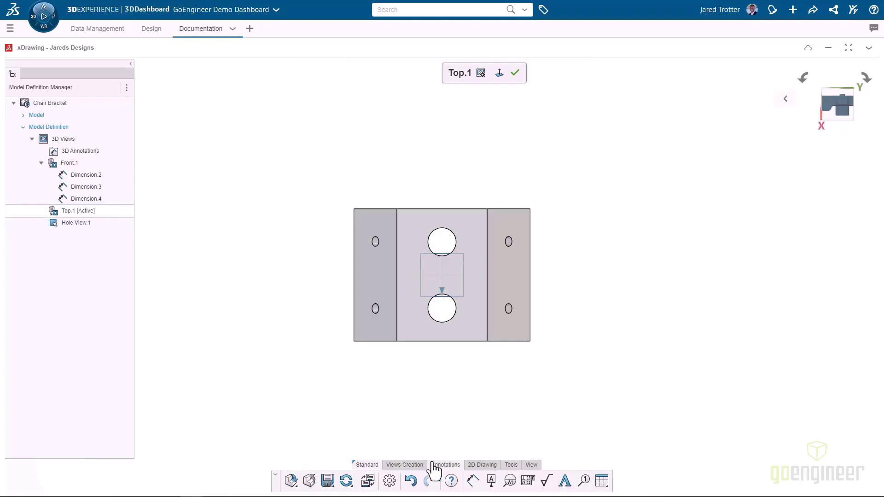
{"action": "left_click", "coordinate": [471, 480]}
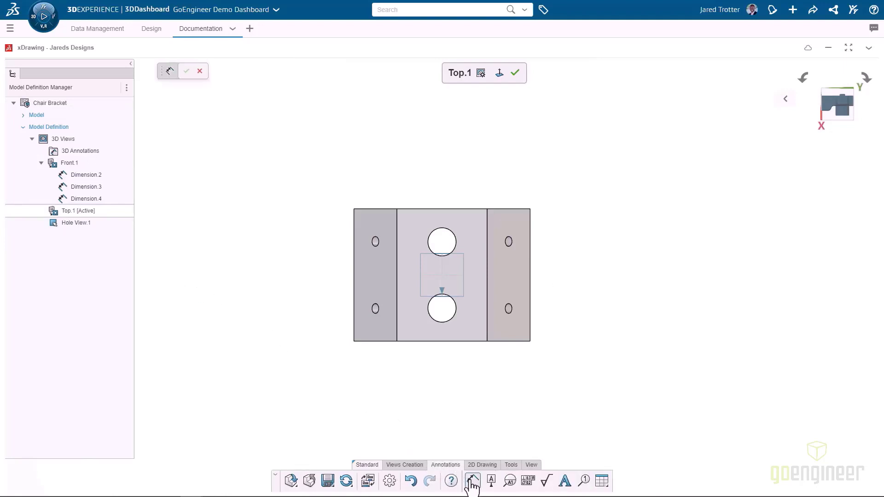
{"action": "left_click", "coordinate": [354, 288]}
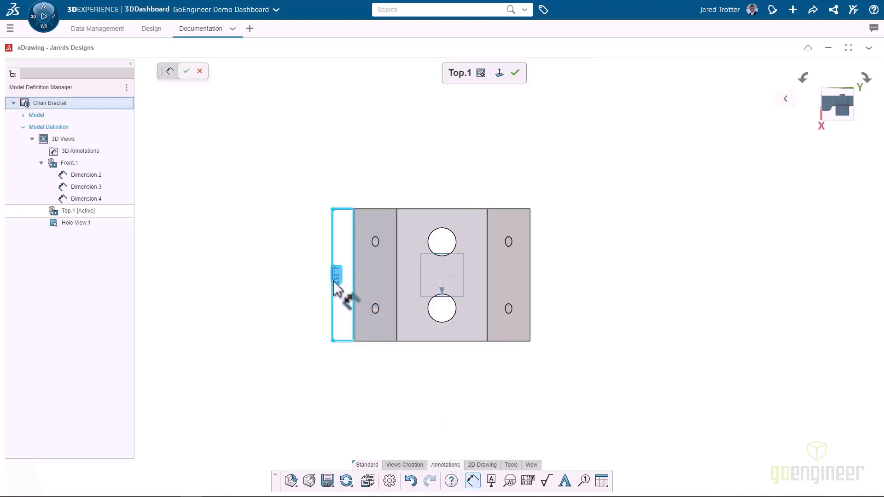
{"action": "left_click", "coordinate": [333, 280]}
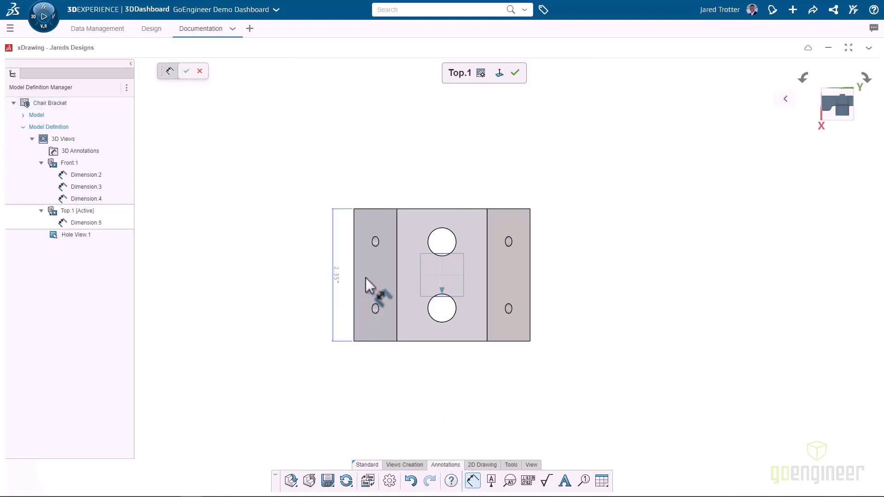
{"action": "left_click", "coordinate": [456, 238]}
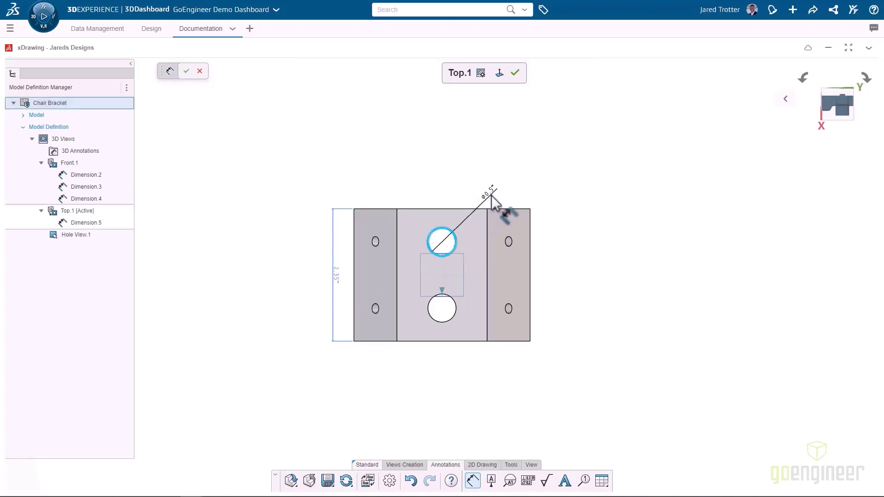
{"action": "left_click", "coordinate": [490, 196]}
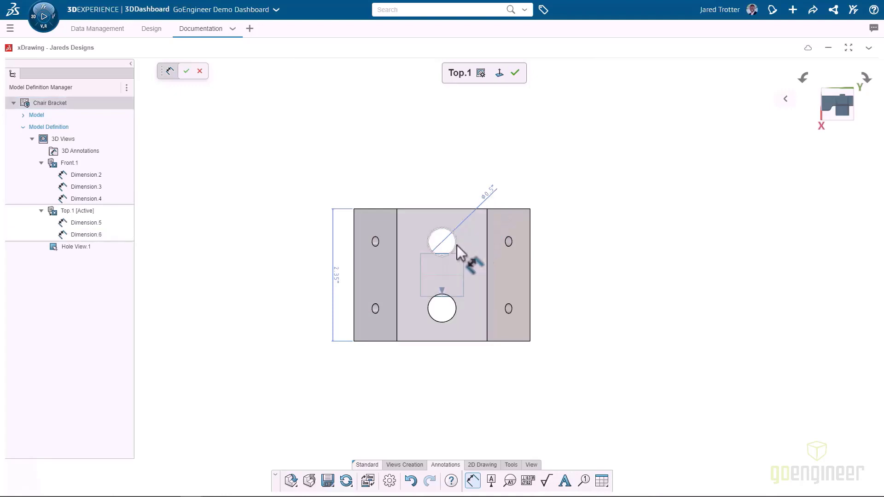
Step: Dimension the upper large hole's distances from the bracket's upper edge and from the flat face's left edge, and exit the Top view
{"action": "left_click", "coordinate": [437, 229]}
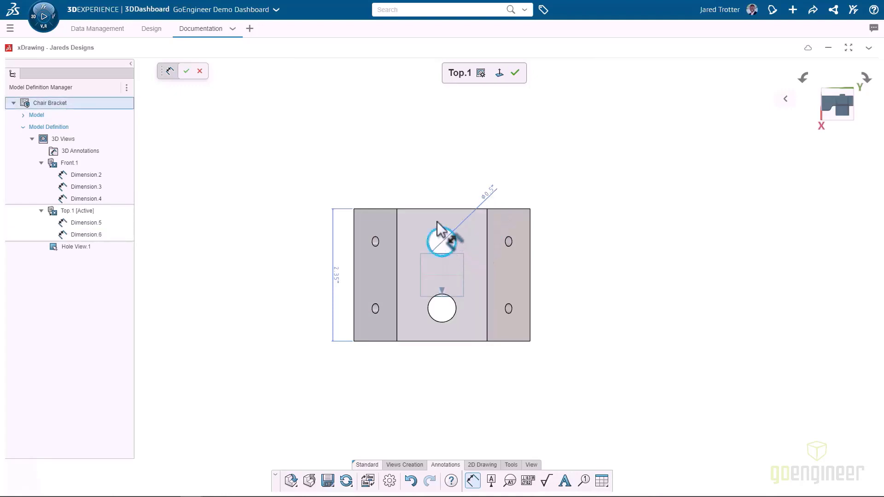
{"action": "left_click", "coordinate": [440, 210]}
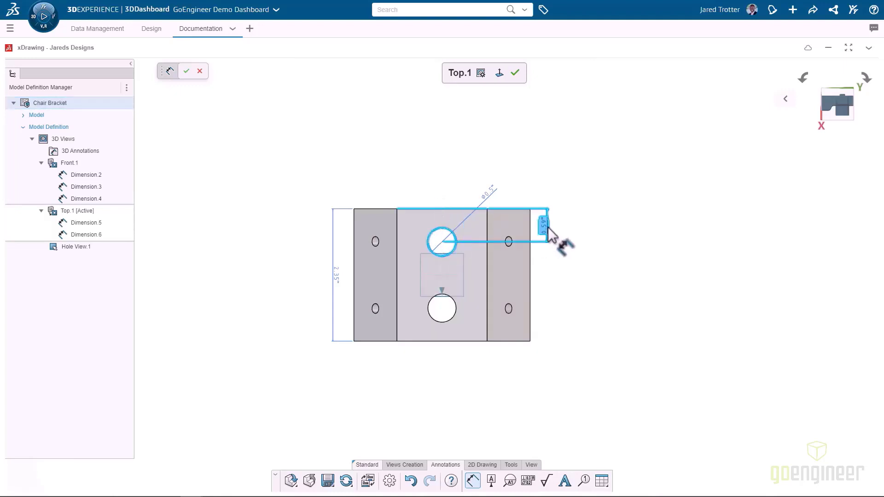
{"action": "left_click", "coordinate": [548, 227]}
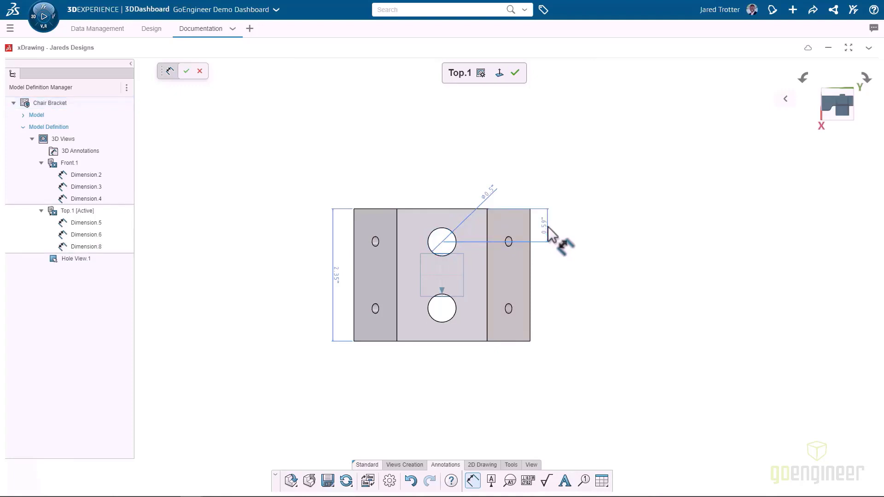
{"action": "left_click", "coordinate": [434, 232]}
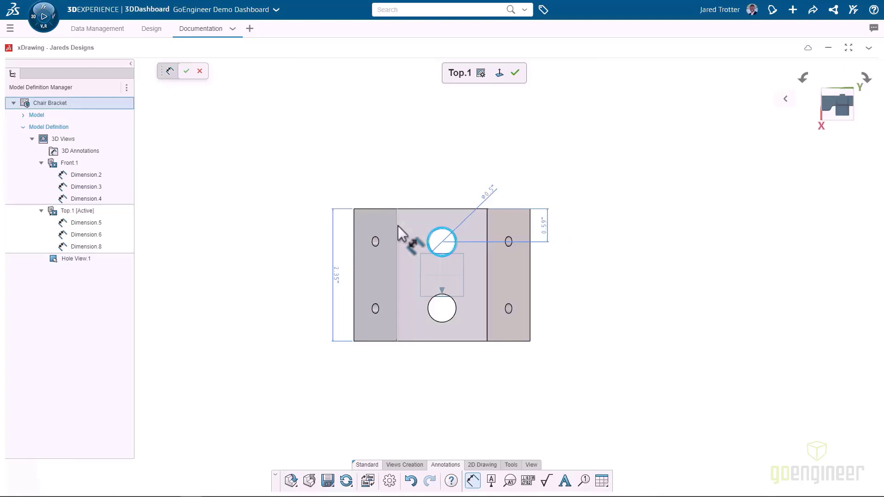
{"action": "left_click", "coordinate": [397, 226]}
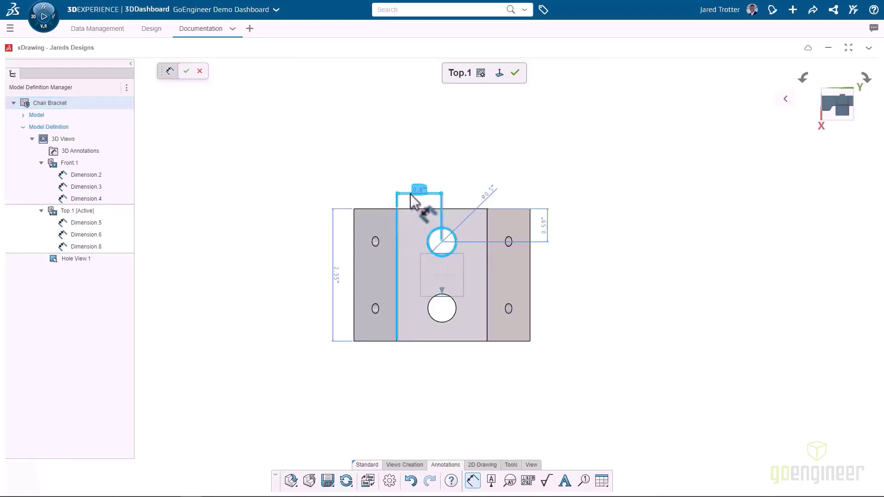
{"action": "left_click", "coordinate": [411, 196]}
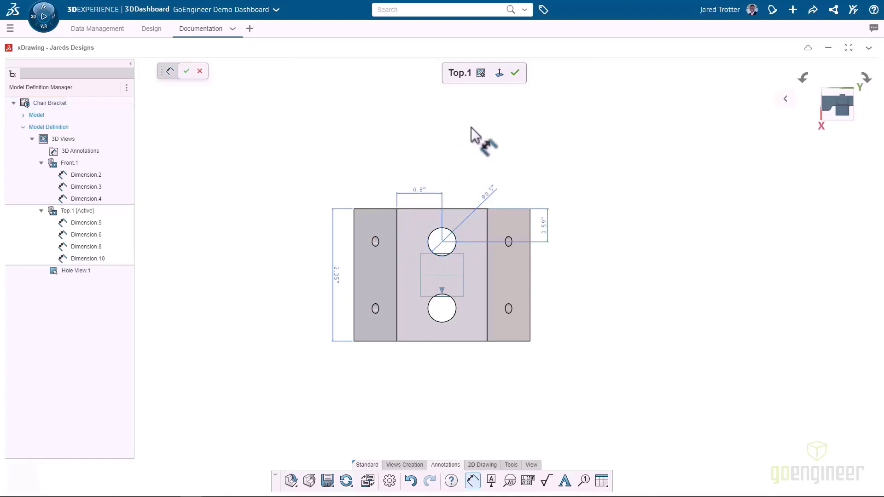
{"action": "left_click", "coordinate": [513, 75]}
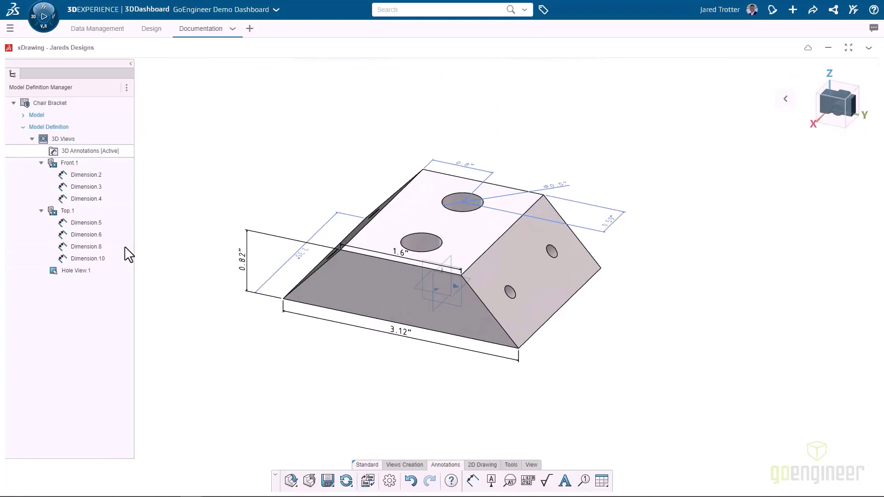
Step: Activate the Hole View and dimension the left small hole's distances from the sloped face's upper edge and left edge
{"action": "double_click", "coordinate": [76, 270]}
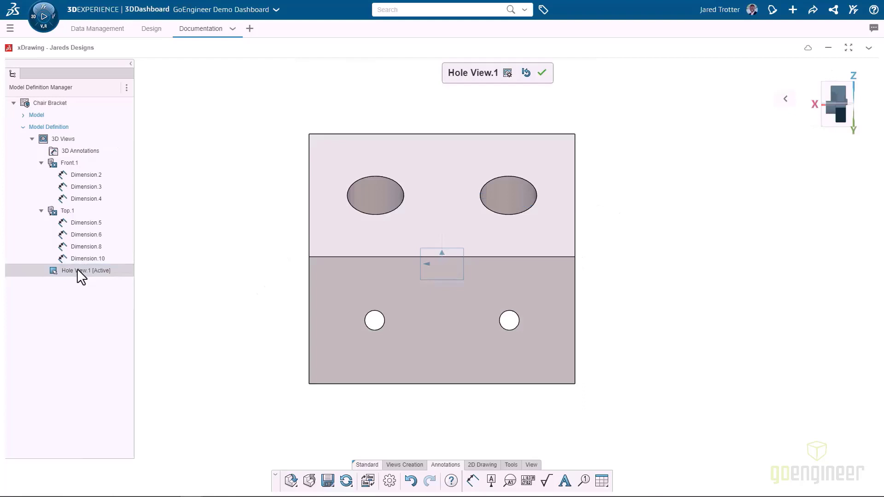
{"action": "left_click", "coordinate": [473, 480]}
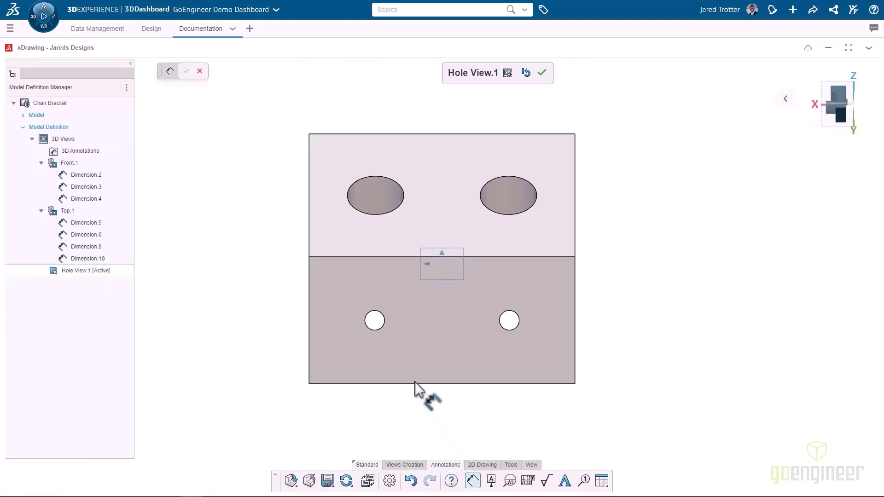
{"action": "left_click", "coordinate": [374, 321]}
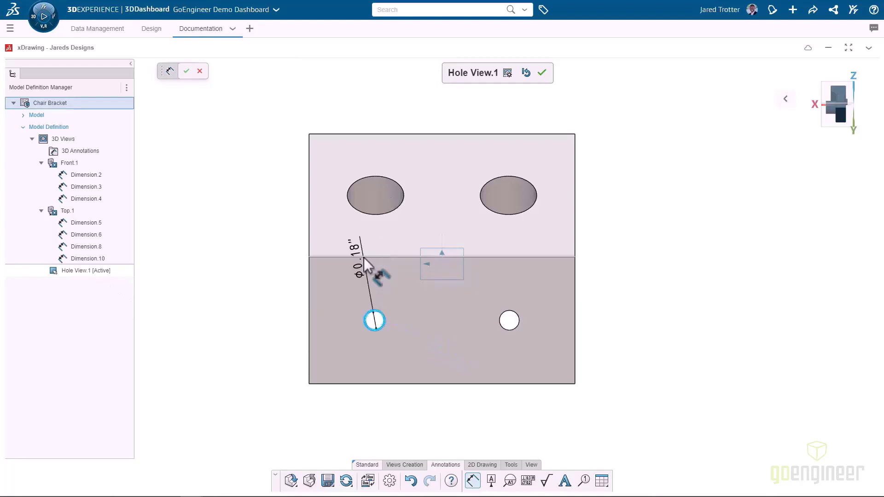
{"action": "left_click", "coordinate": [364, 258]}
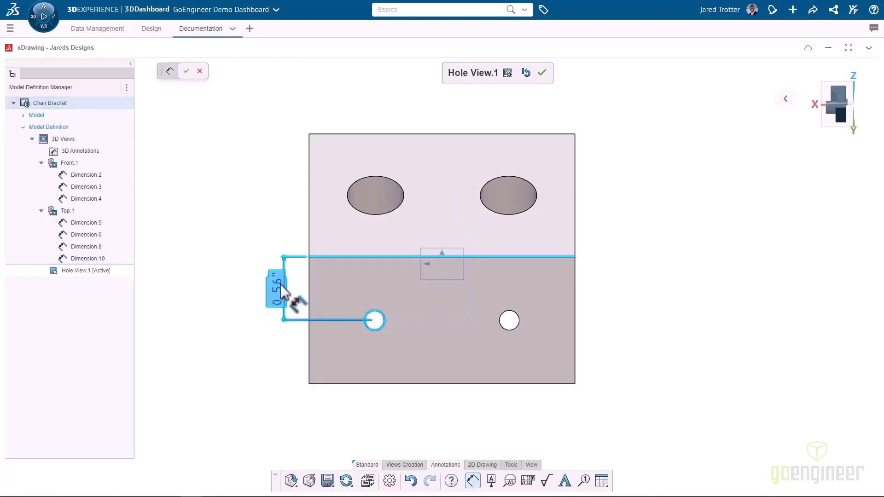
{"action": "left_click", "coordinate": [281, 291]}
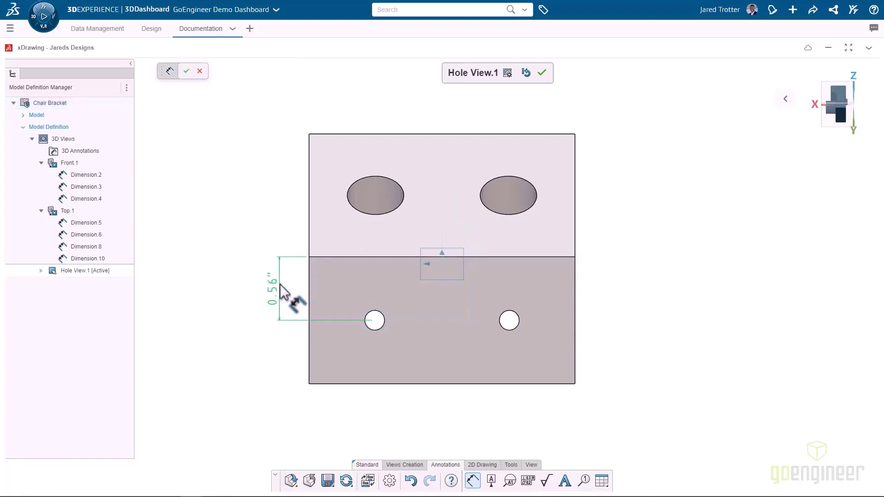
{"action": "left_click", "coordinate": [368, 318]}
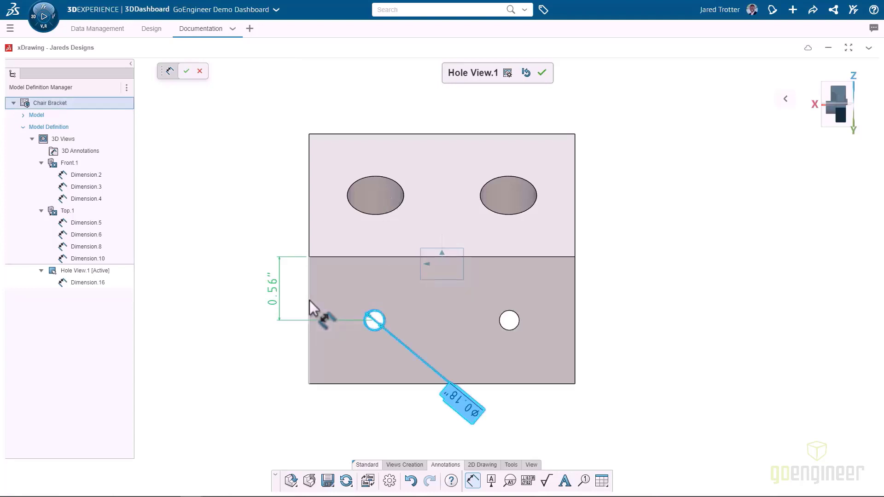
{"action": "left_click", "coordinate": [309, 300]}
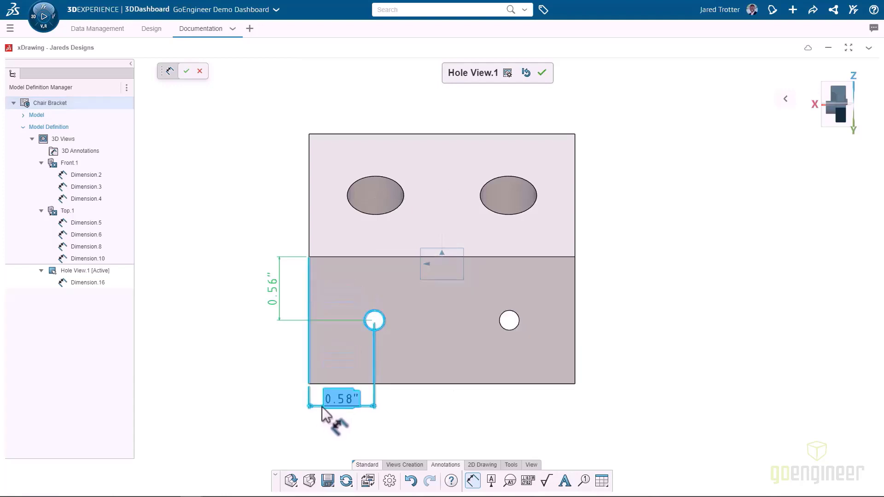
{"action": "left_click", "coordinate": [322, 407]}
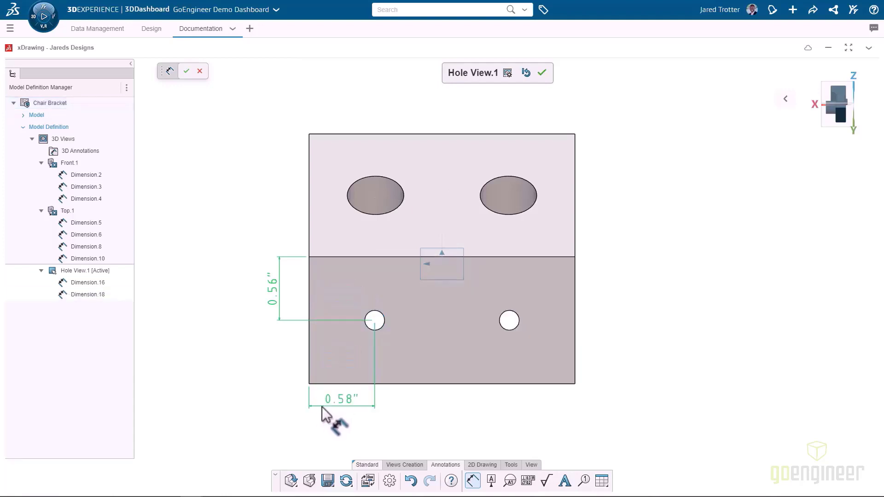
Step: Add a note reading "⌀ 0.4, 0.175 depth 0.3" with the diameter symbol, placed below the bracket in the Hole View
{"action": "left_click", "coordinate": [562, 489]}
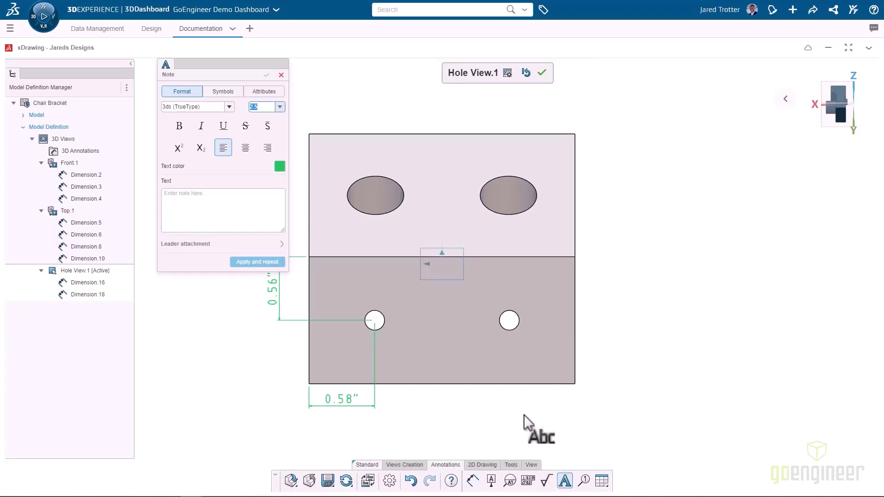
{"action": "left_click", "coordinate": [307, 247]}
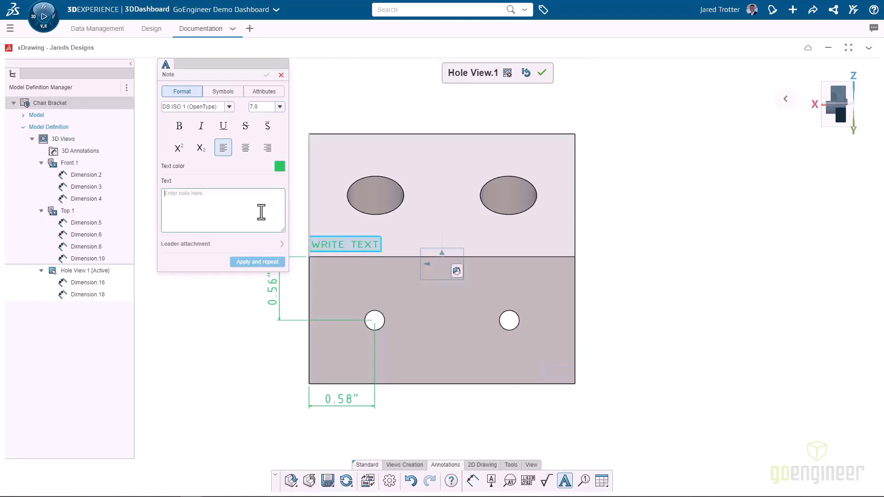
{"action": "left_click", "coordinate": [222, 92]}
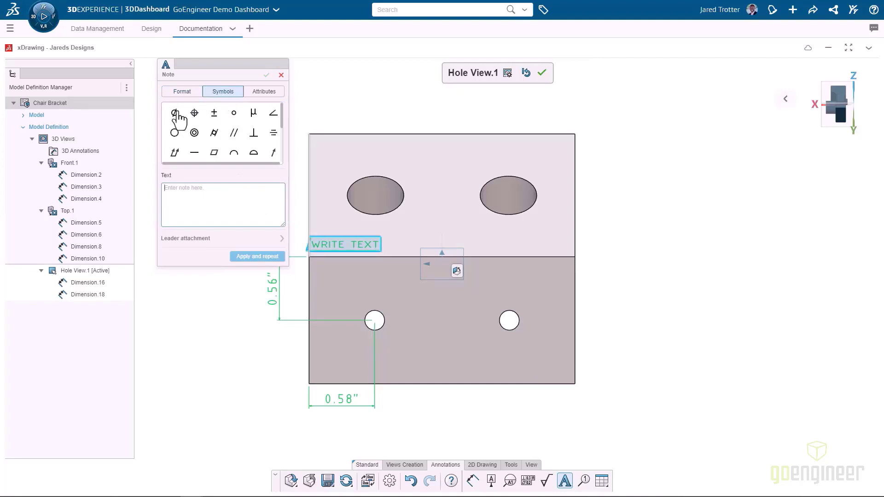
{"action": "left_click", "coordinate": [174, 113]}
{"action": "type", "text": "0."}
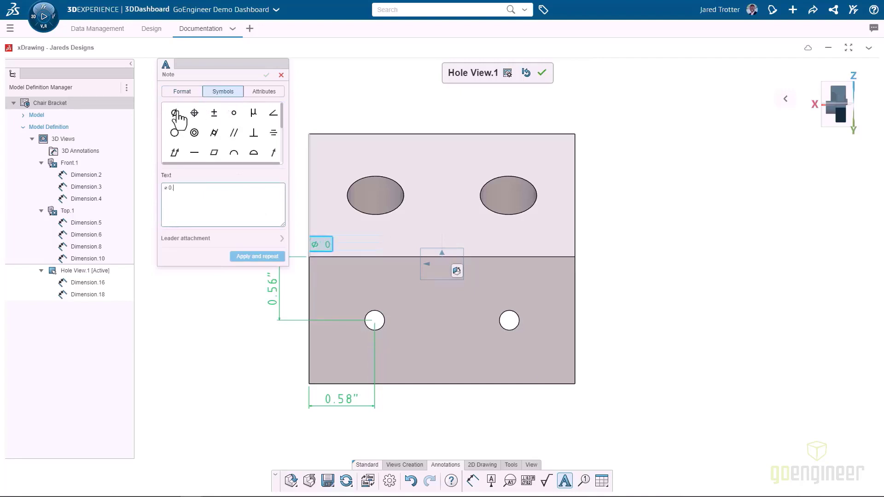
{"action": "type", "text": "4, 0.175 "}
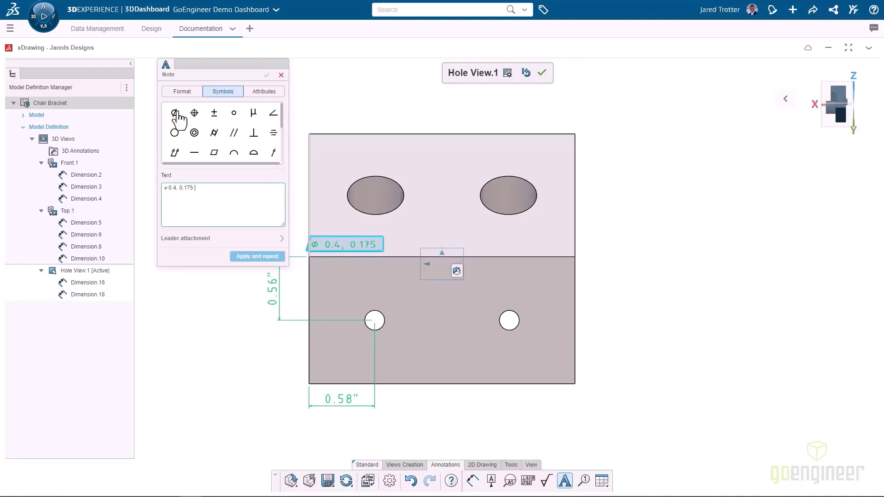
{"action": "type", "text": "0epth 0.3"}
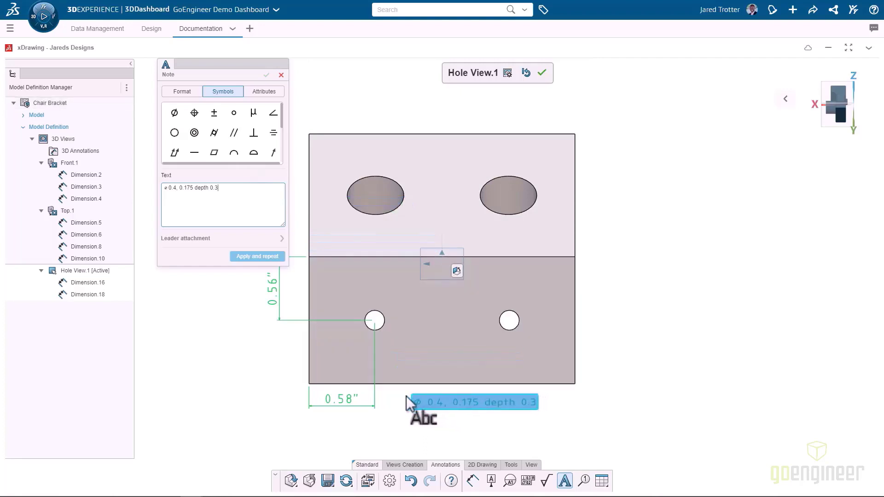
{"action": "left_click", "coordinate": [406, 396]}
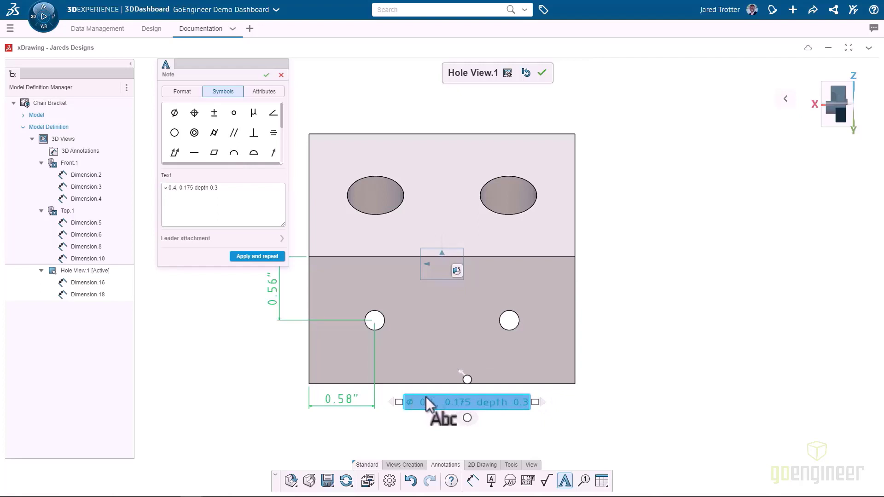
Step: Append "x2" to the hole note's text, apply the note and exit the Hole View
{"action": "left_click", "coordinate": [255, 193]}
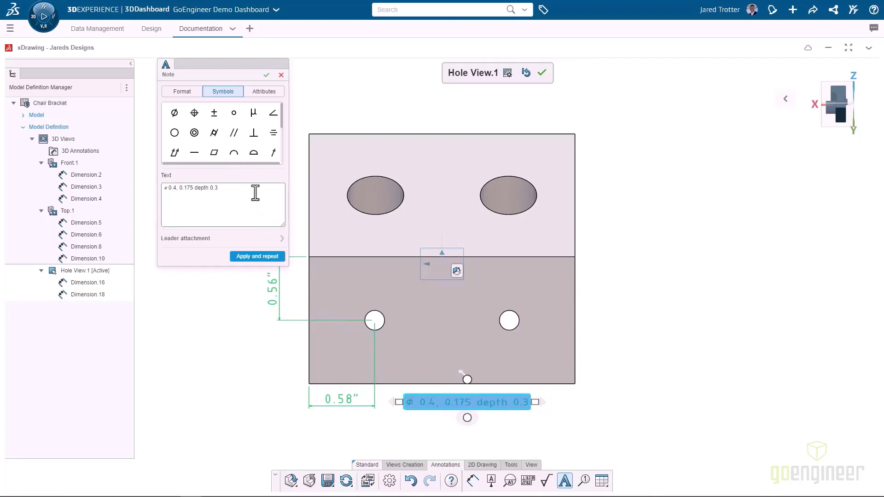
{"action": "type", "text": "x2"}
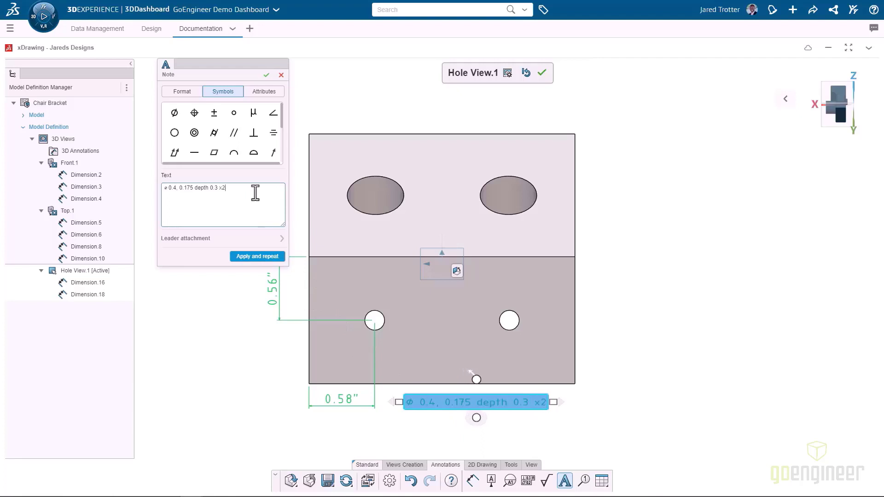
{"action": "left_click", "coordinate": [266, 74]}
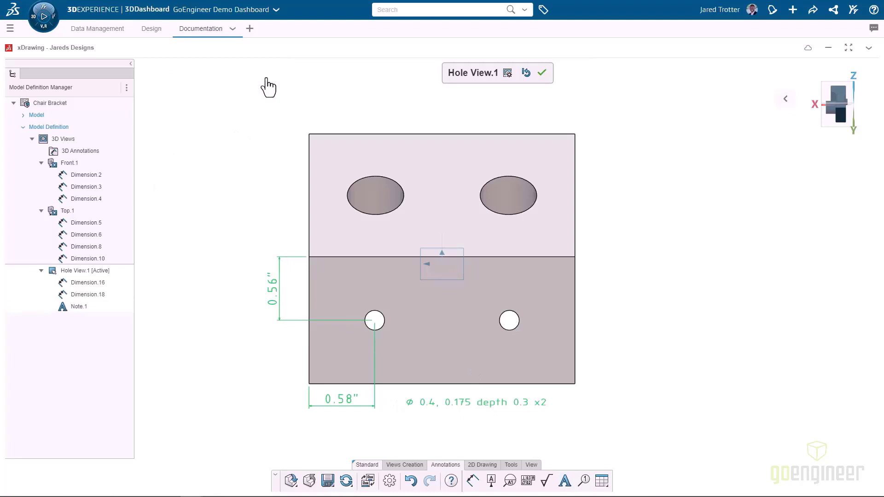
{"action": "left_click", "coordinate": [542, 74]}
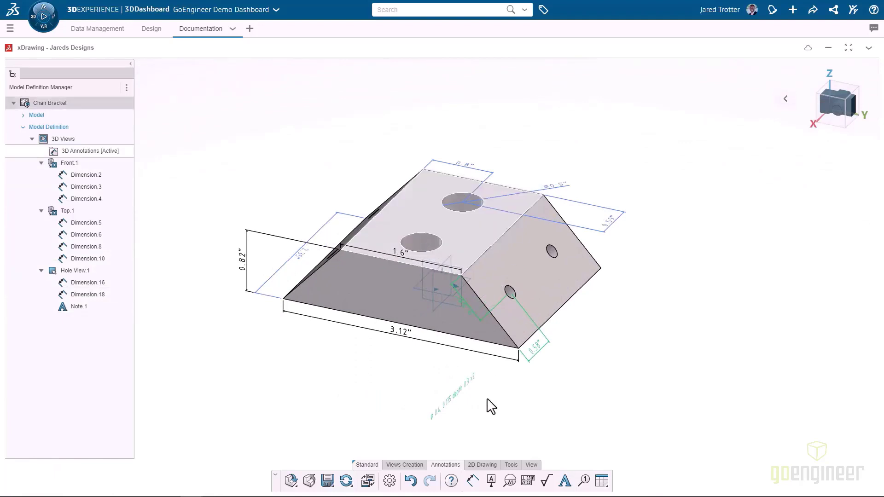
Step: Create a new 2D drawing sheet named Sheet.1 from the XDrawing ISO template
{"action": "left_click", "coordinate": [483, 465]}
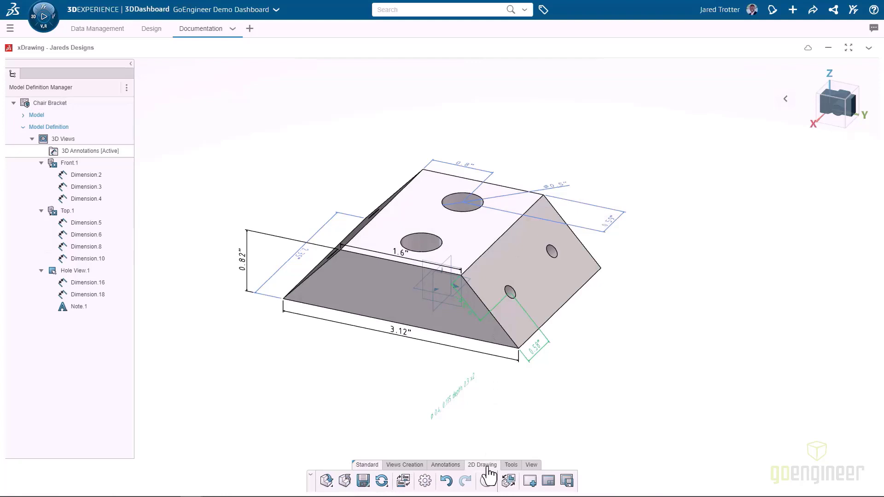
{"action": "left_click", "coordinate": [529, 481]}
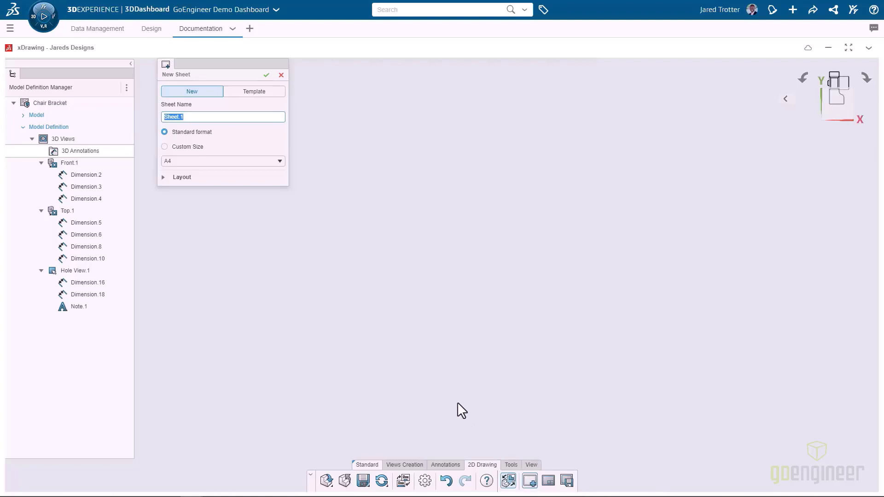
{"action": "left_click", "coordinate": [266, 95]}
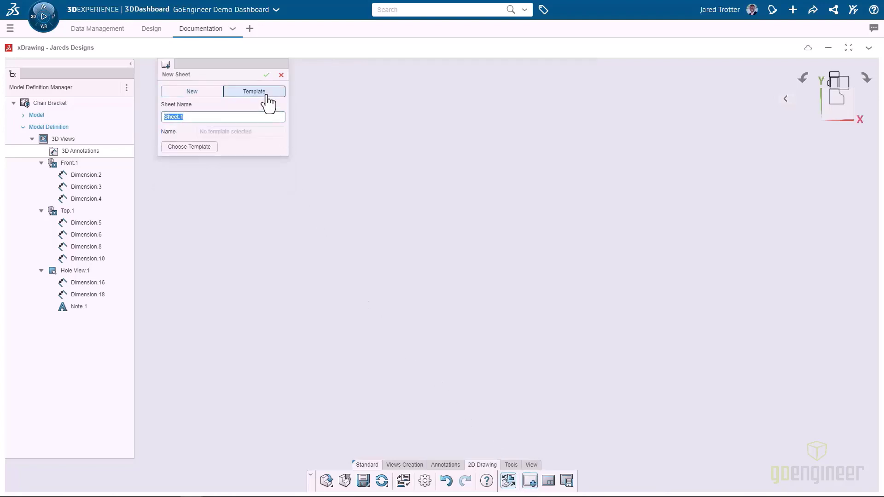
{"action": "left_click", "coordinate": [207, 148]}
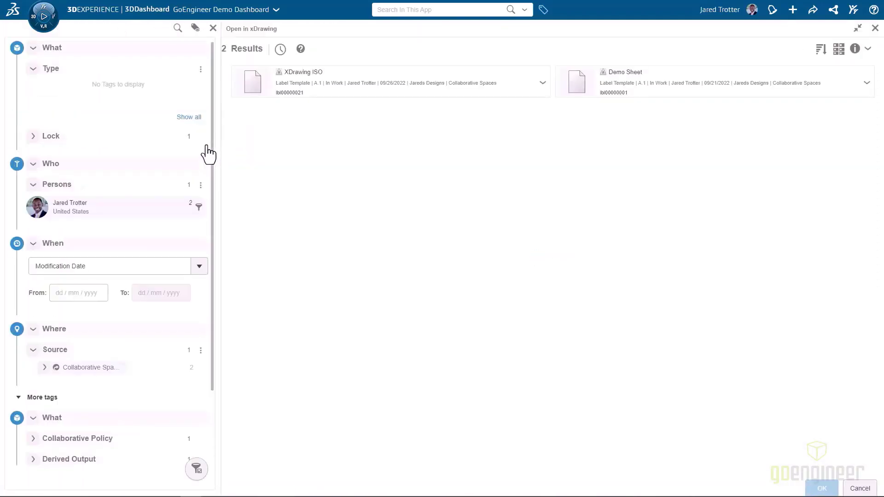
{"action": "left_click", "coordinate": [303, 92]}
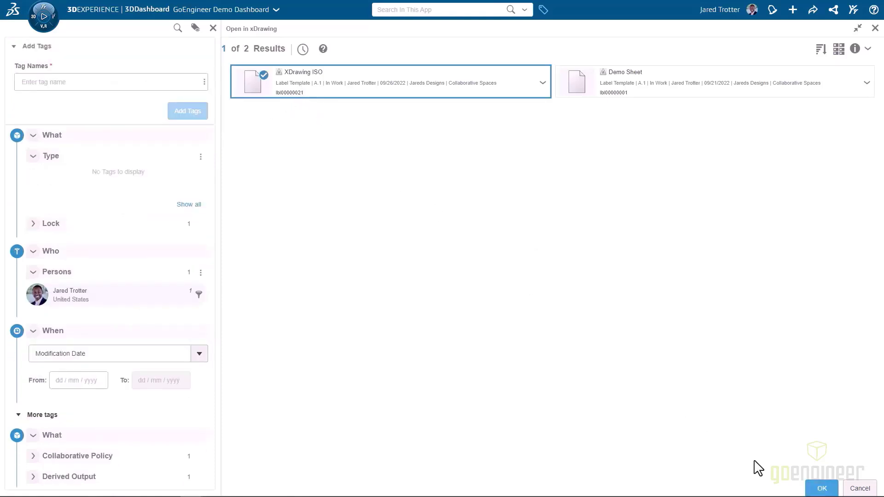
{"action": "left_click", "coordinate": [821, 487]}
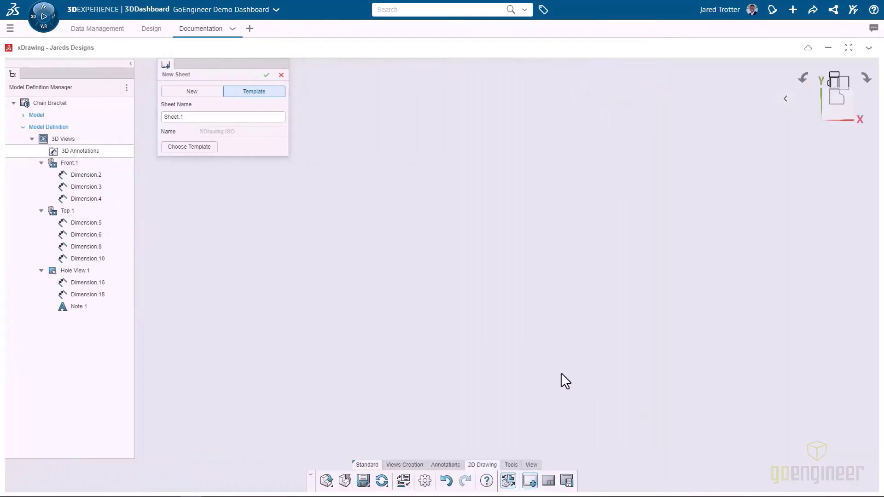
{"action": "left_click", "coordinate": [266, 76]}
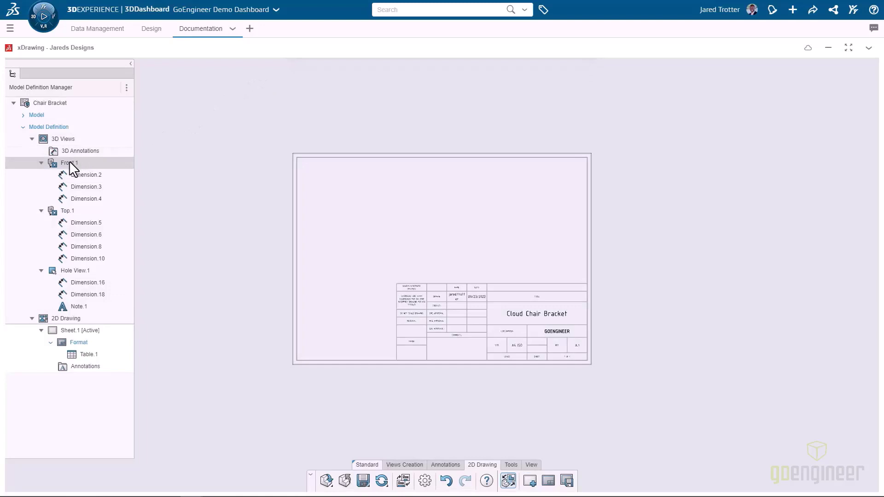
Step: Place the Front, Hole and Top views on the sheet: Front above its lower-left area, Hole View above the title block, Top above Front
{"action": "left_click_drag", "start_coordinate": [69, 163], "coordinate": [371, 267]}
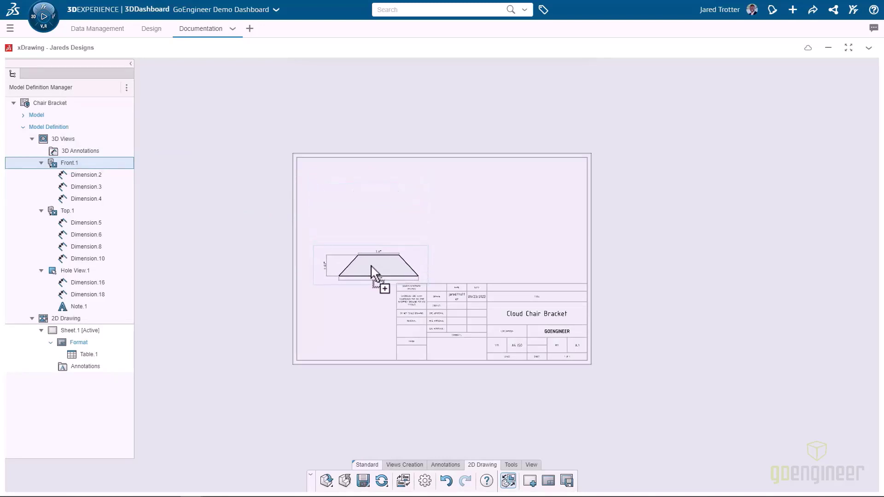
{"action": "left_click", "coordinate": [89, 209]}
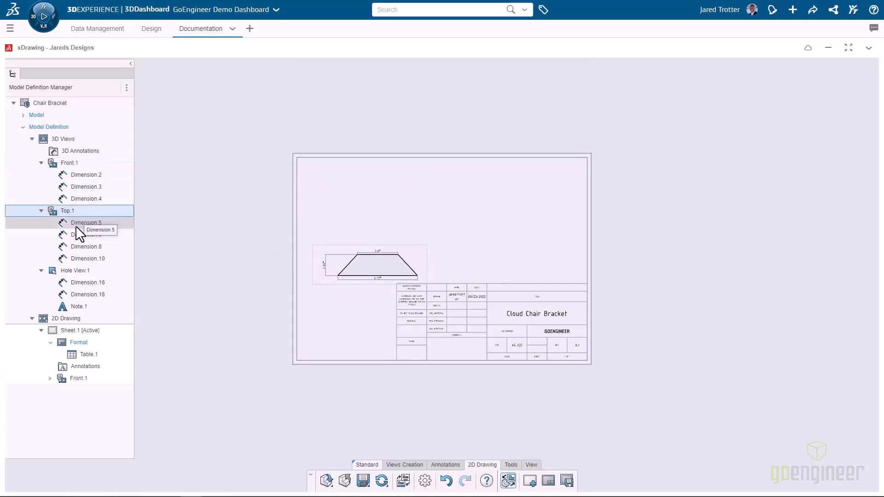
{"action": "left_click", "coordinate": [74, 271]}
{"action": "left_click_drag", "start_coordinate": [73, 270], "coordinate": [510, 237]}
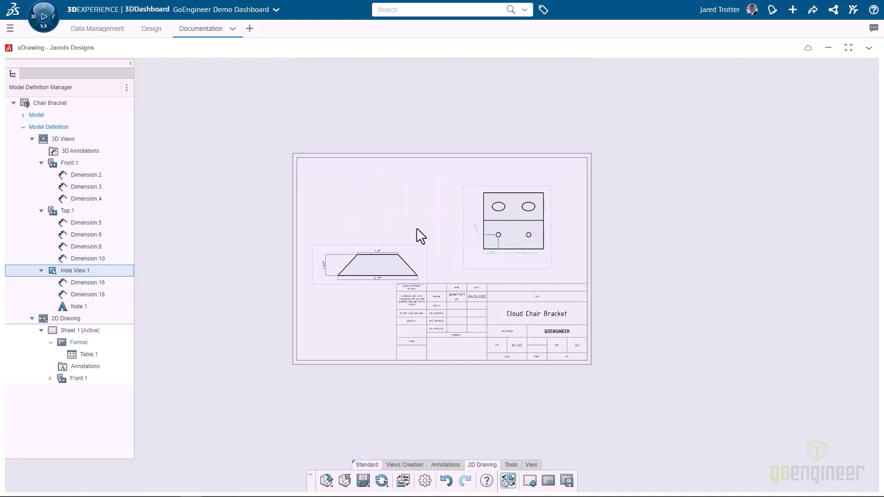
{"action": "left_click", "coordinate": [84, 209]}
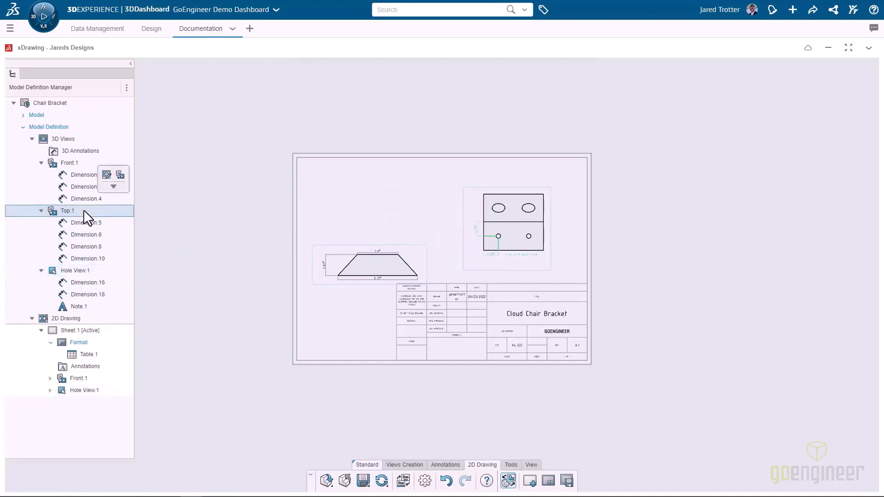
{"action": "left_click_drag", "start_coordinate": [67, 211], "coordinate": [390, 203]}
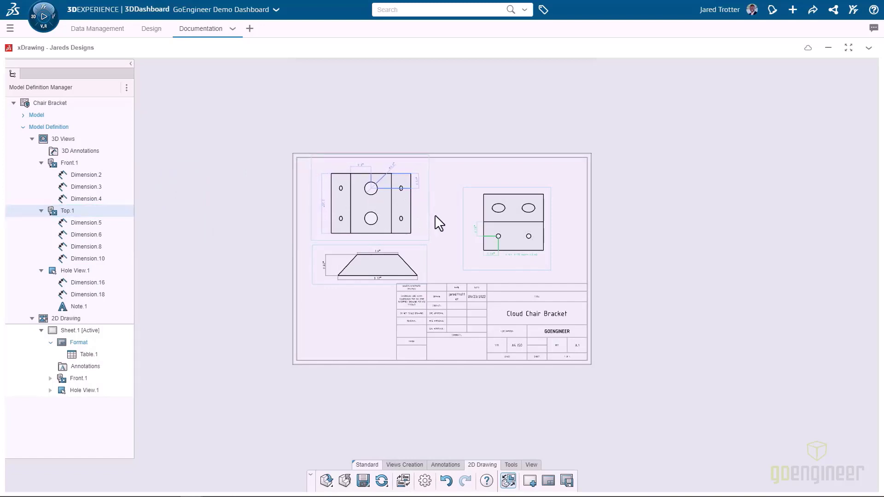